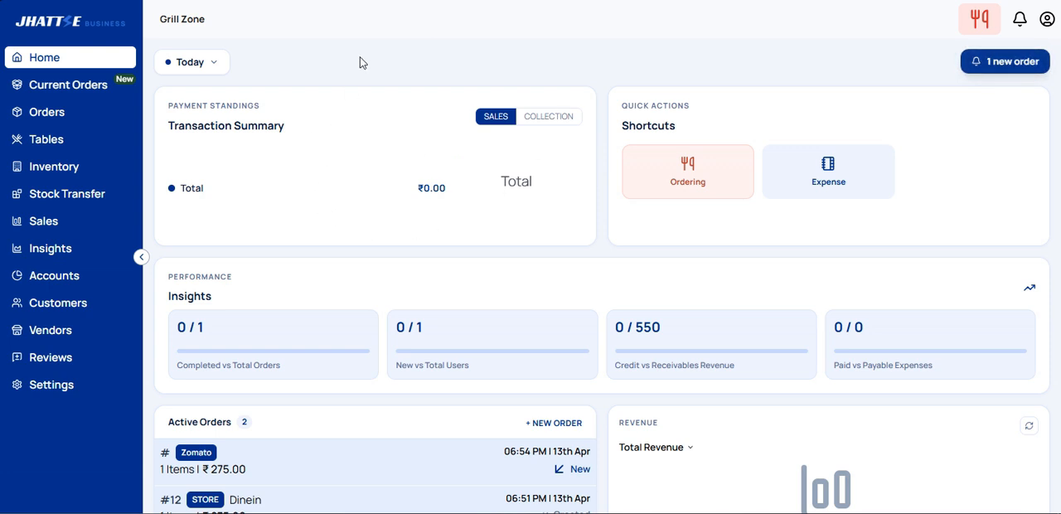
Step: Look over the dashboard's date range options and the inventory list, and open the ordering screen
{"action": "left_click", "coordinate": [185, 69]}
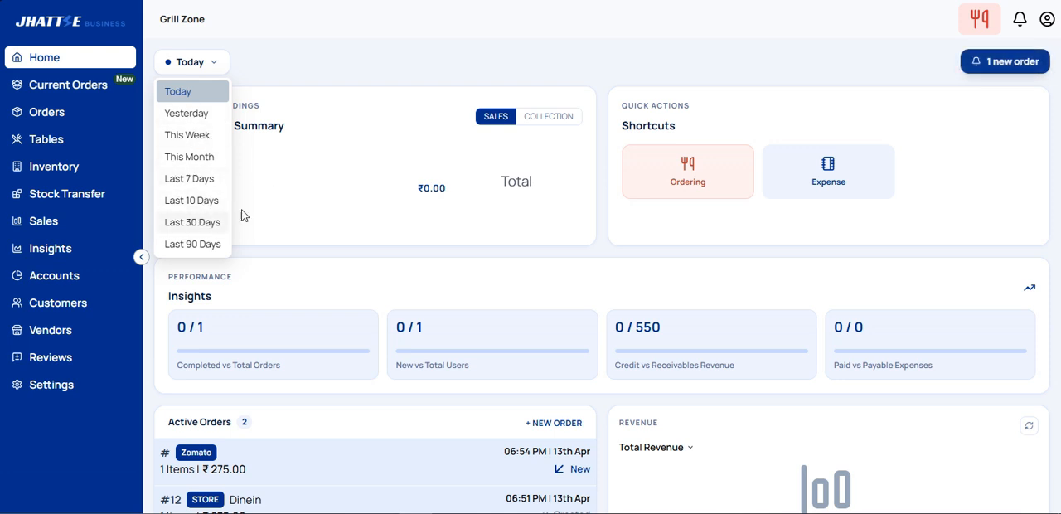
{"action": "left_click", "coordinate": [454, 51]}
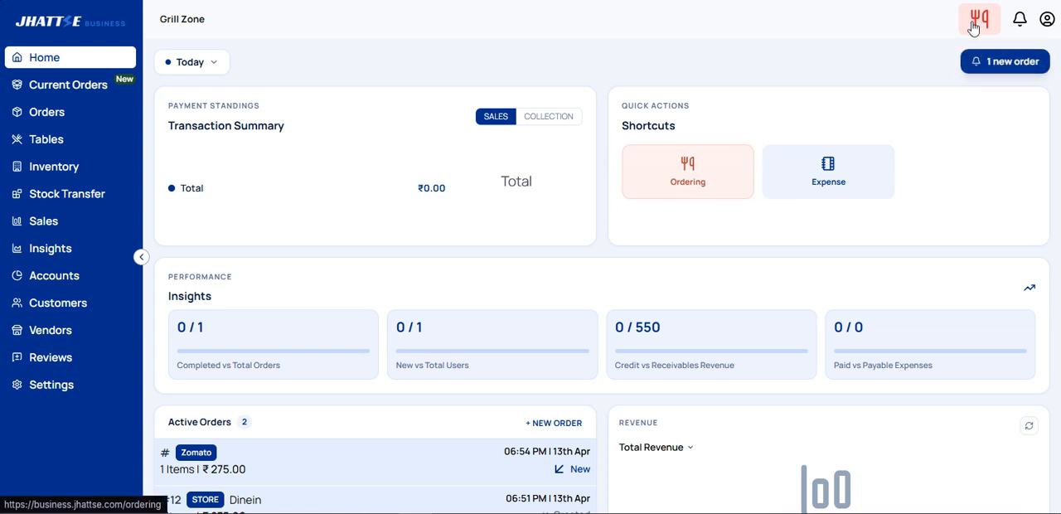
{"action": "left_click", "coordinate": [47, 170]}
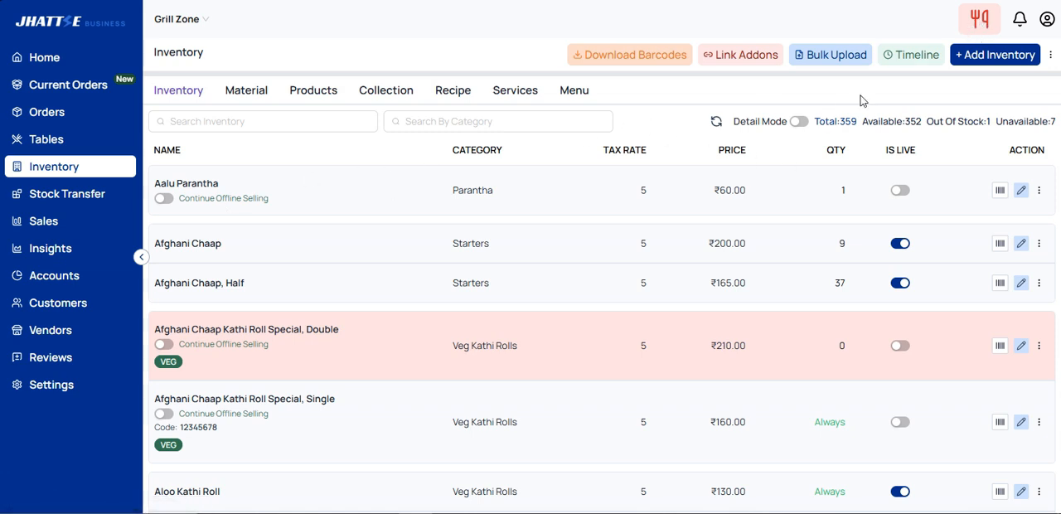
{"action": "left_click", "coordinate": [980, 30]}
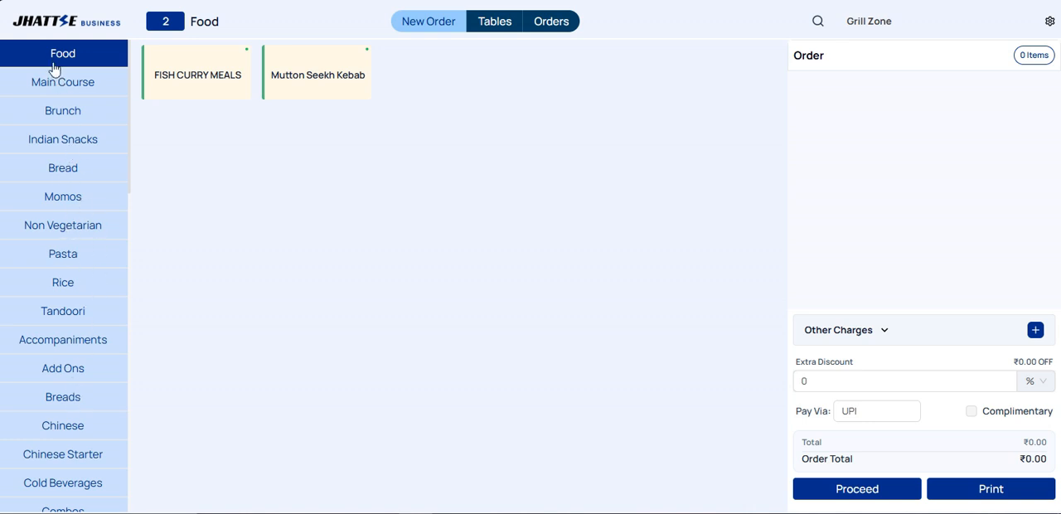
Step: Browse the Indian Snacks, Non Vegetarian, Rice, Tandoori and Bread menu categories
{"action": "left_click", "coordinate": [50, 150]}
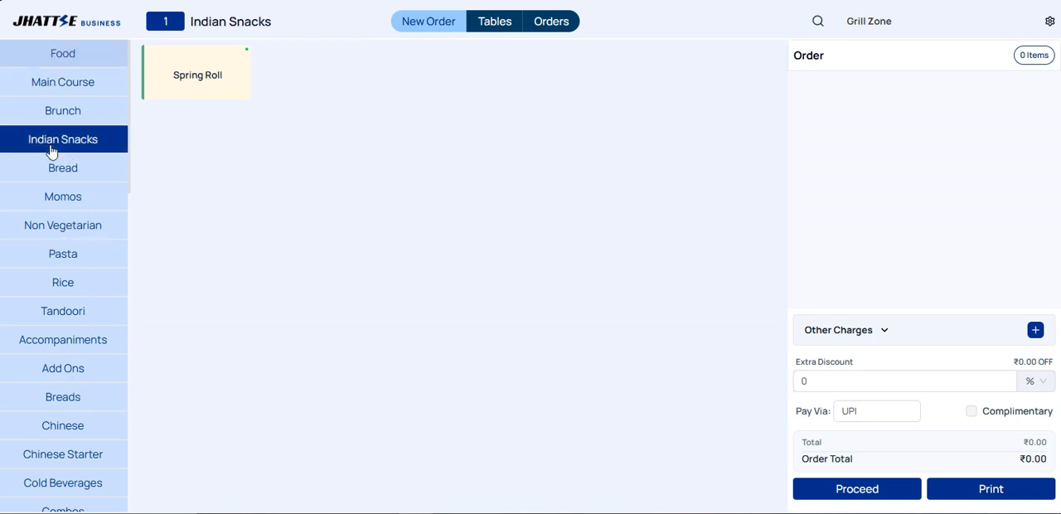
{"action": "left_click", "coordinate": [77, 234]}
{"action": "left_click", "coordinate": [87, 293]}
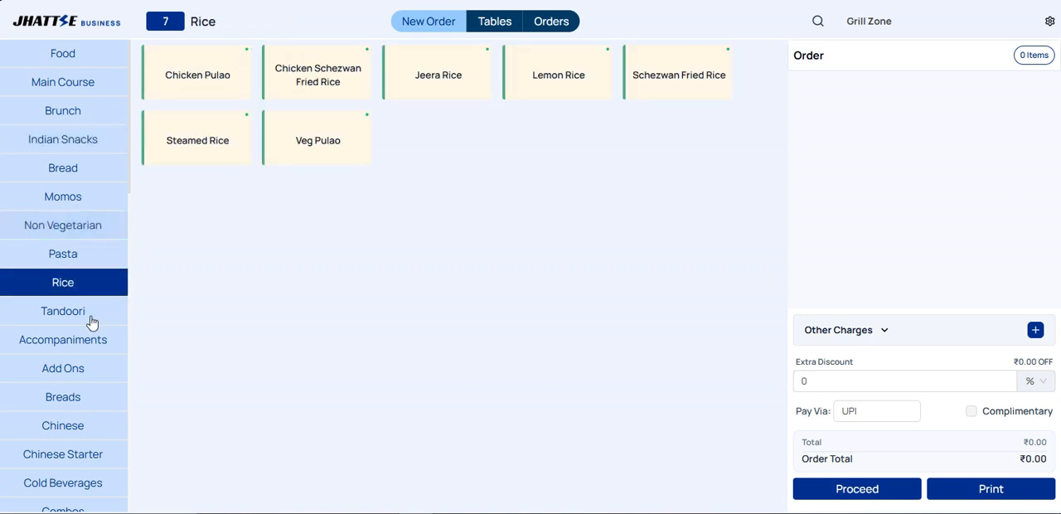
{"action": "left_click", "coordinate": [87, 312]}
{"action": "left_click", "coordinate": [76, 170]}
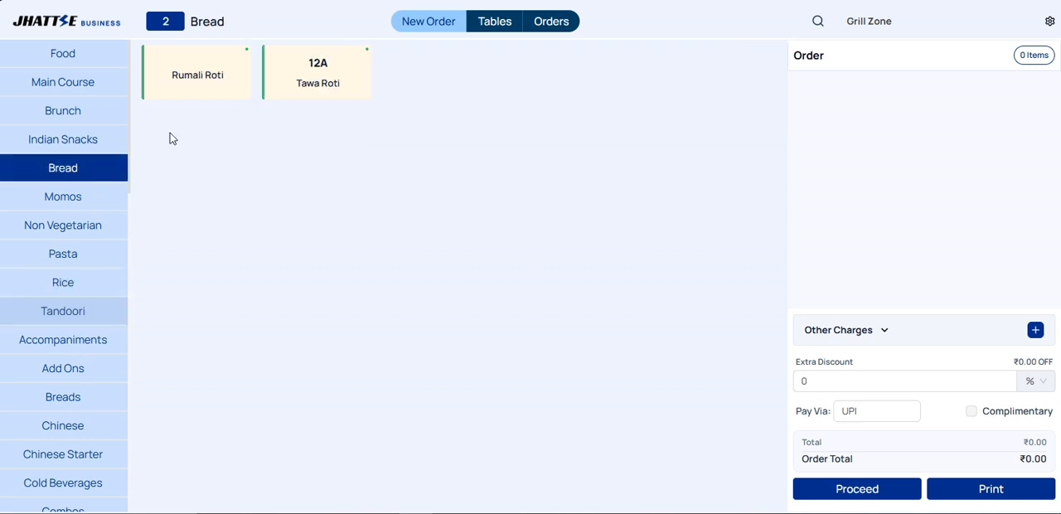
Step: Preview the Image and Variant POPUP card displays for menu items, and close the display settings without confirming
{"action": "left_click", "coordinate": [1048, 22]}
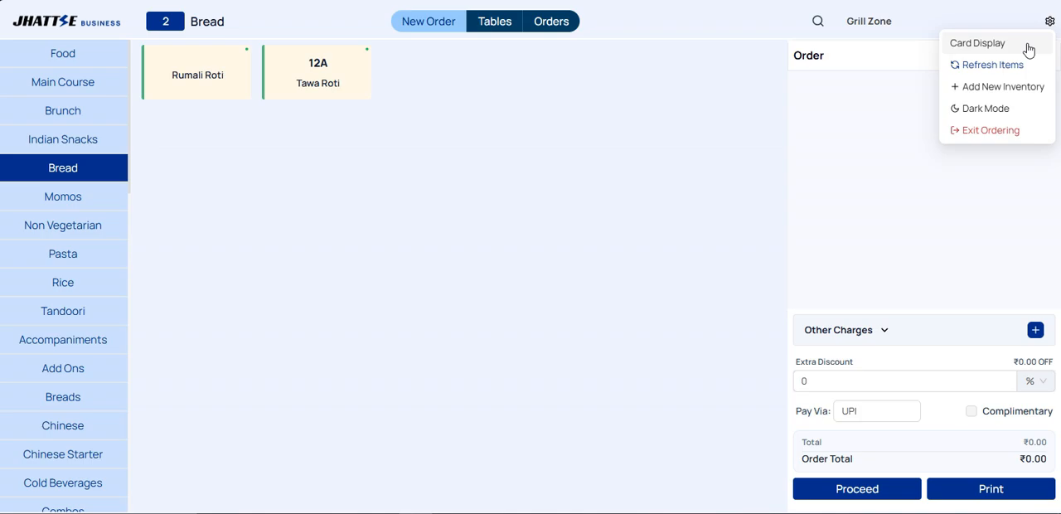
{"action": "left_click", "coordinate": [1028, 50]}
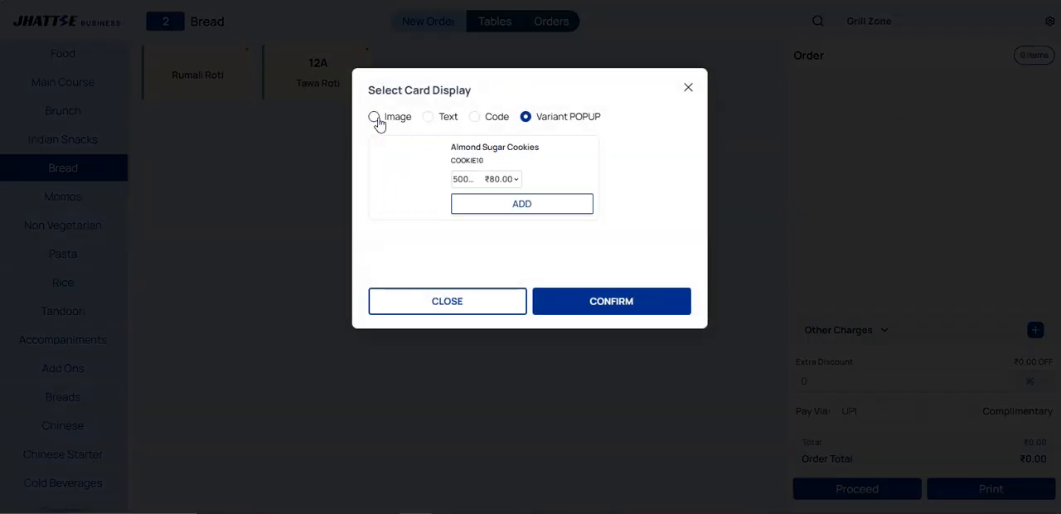
{"action": "left_click", "coordinate": [375, 118]}
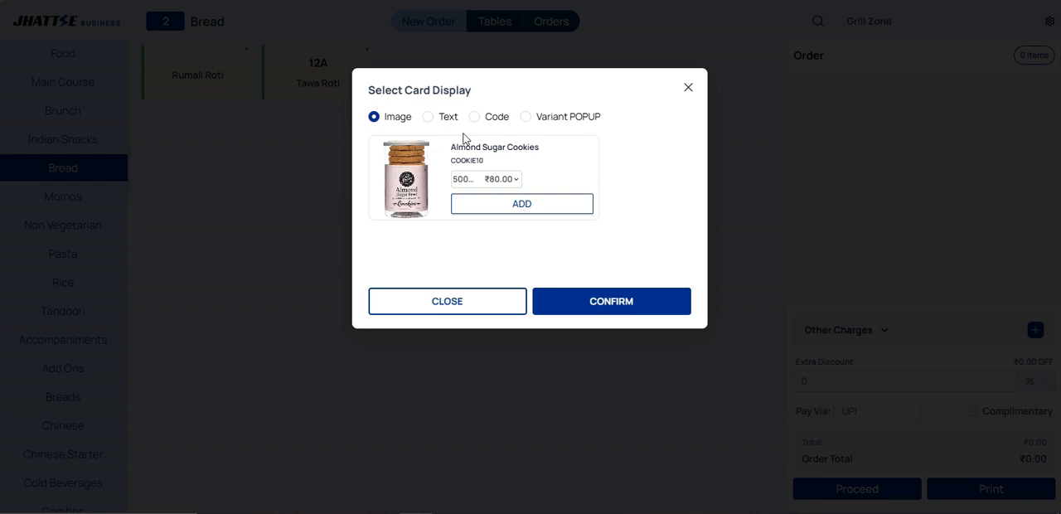
{"action": "left_click", "coordinate": [531, 122]}
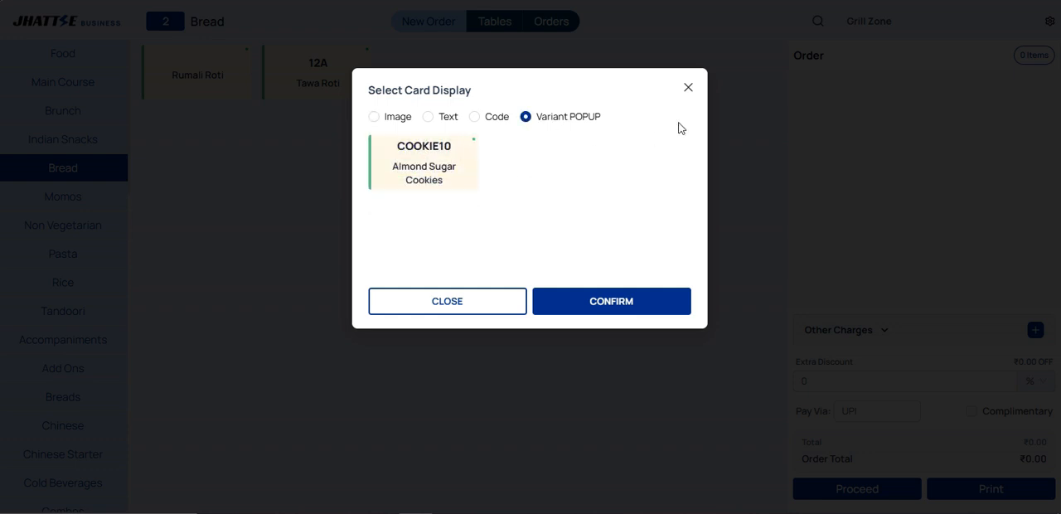
{"action": "left_click", "coordinate": [689, 88]}
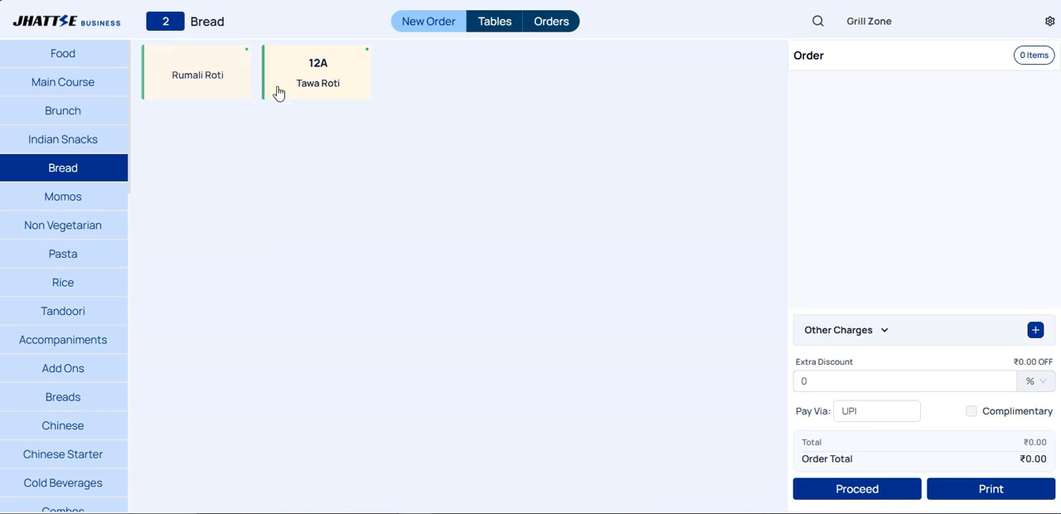
Step: Add Tawa Roti and a Full [8 Pieces] Chicken Fried Momos with the Cheesy French Fries add-on to the order
{"action": "left_click", "coordinate": [331, 96]}
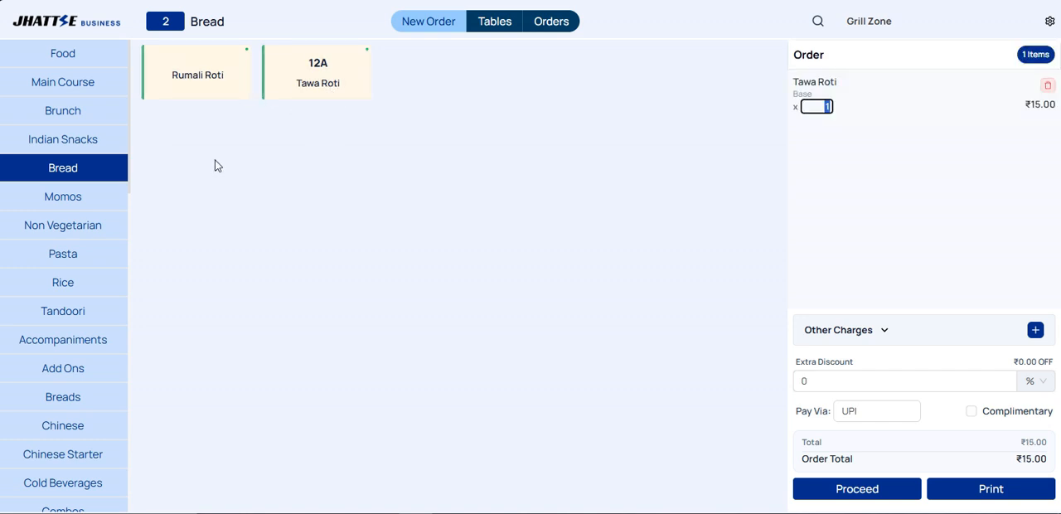
{"action": "left_click", "coordinate": [79, 199]}
{"action": "left_click", "coordinate": [300, 91]}
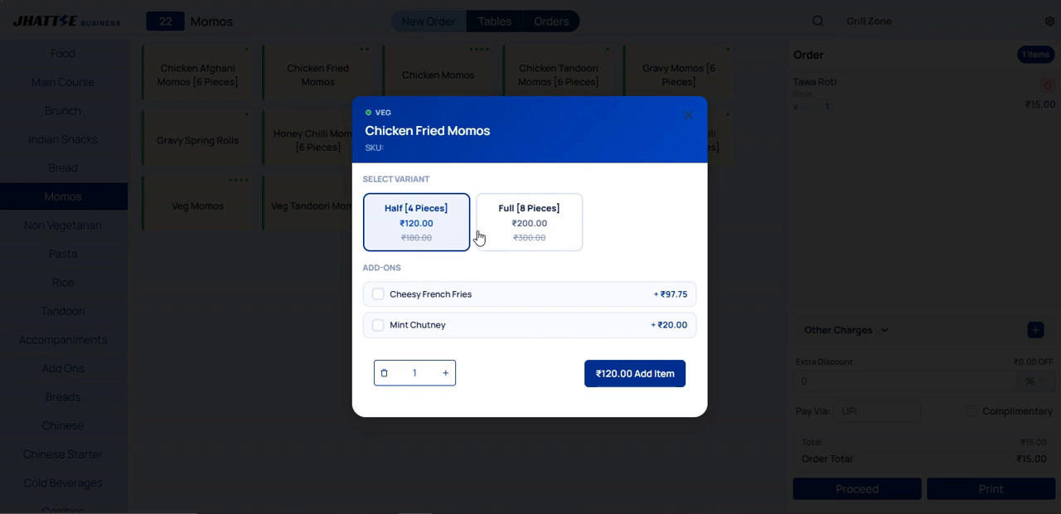
{"action": "left_click", "coordinate": [521, 241]}
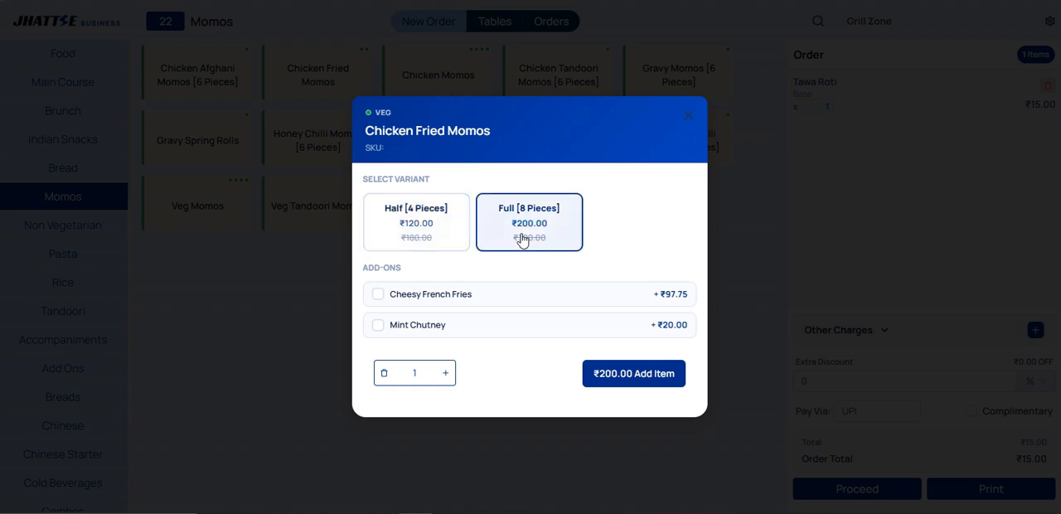
{"action": "left_click", "coordinate": [377, 300]}
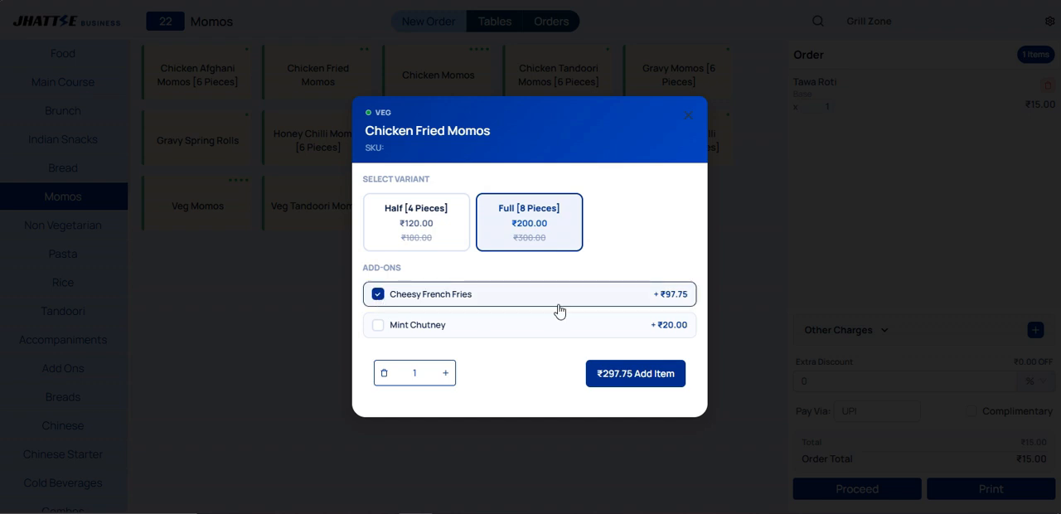
{"action": "left_click", "coordinate": [618, 377]}
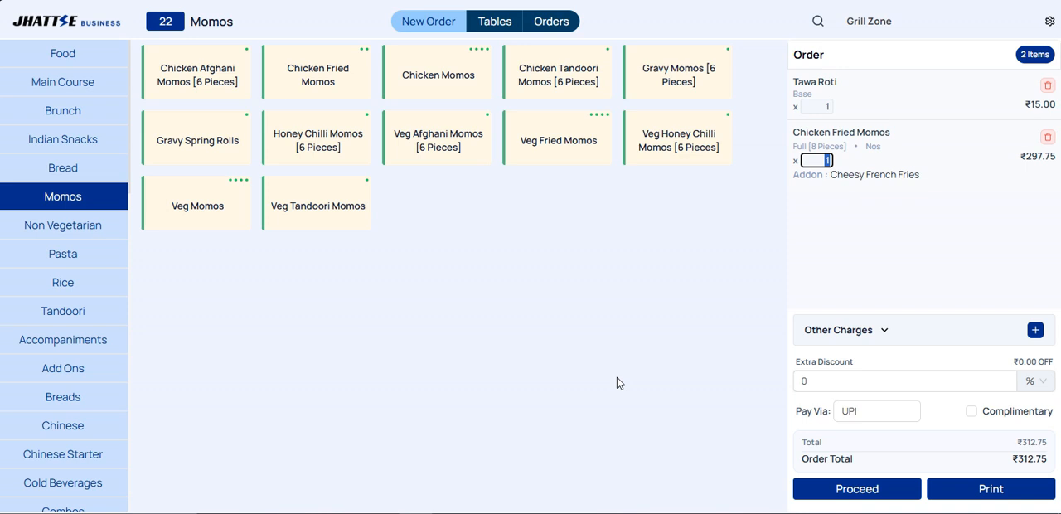
Step: Add Jeera Rice, Schezwan Fried Rice, Mixed Raita and Lachha Paratha to the order
{"action": "left_click", "coordinate": [63, 282]}
{"action": "left_click", "coordinate": [459, 85]}
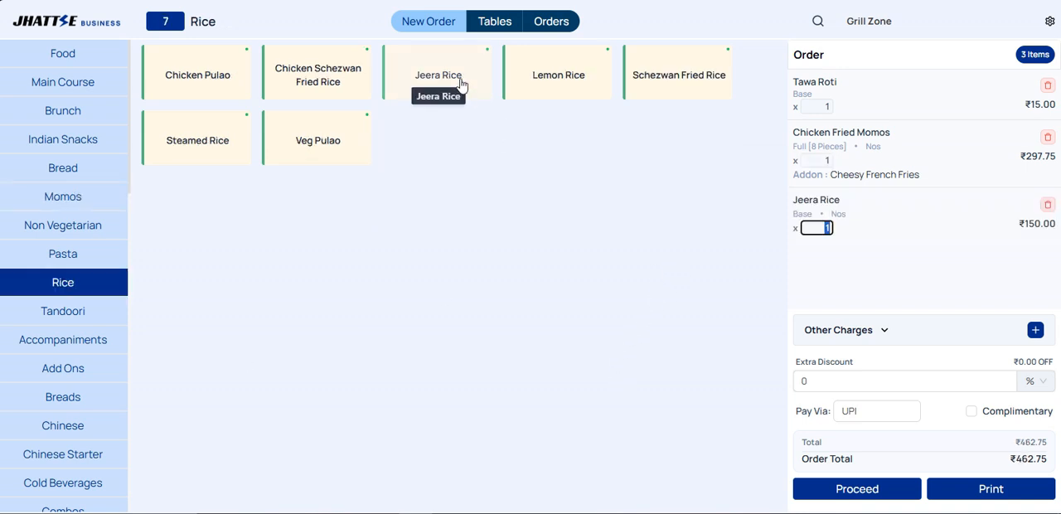
{"action": "left_click", "coordinate": [688, 91]}
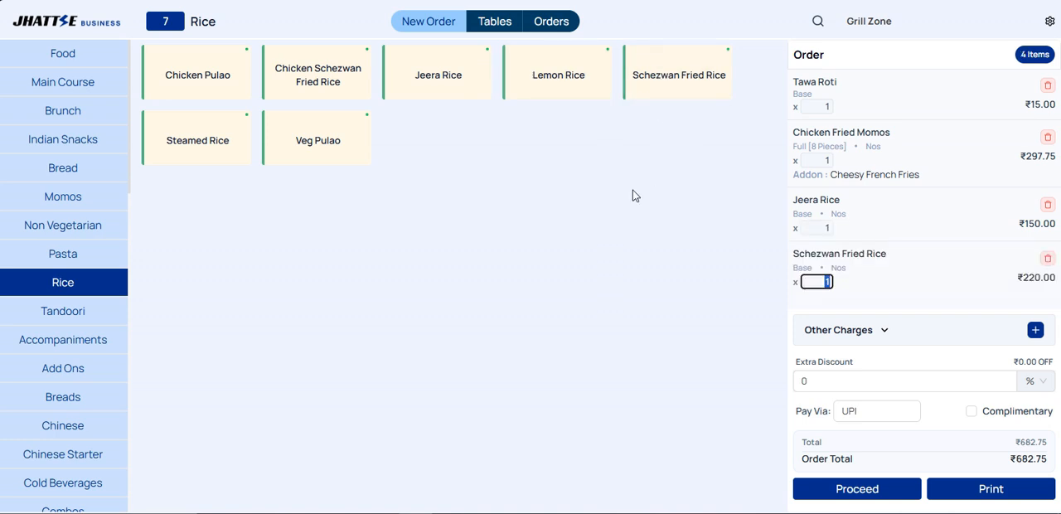
{"action": "left_click", "coordinate": [37, 350]}
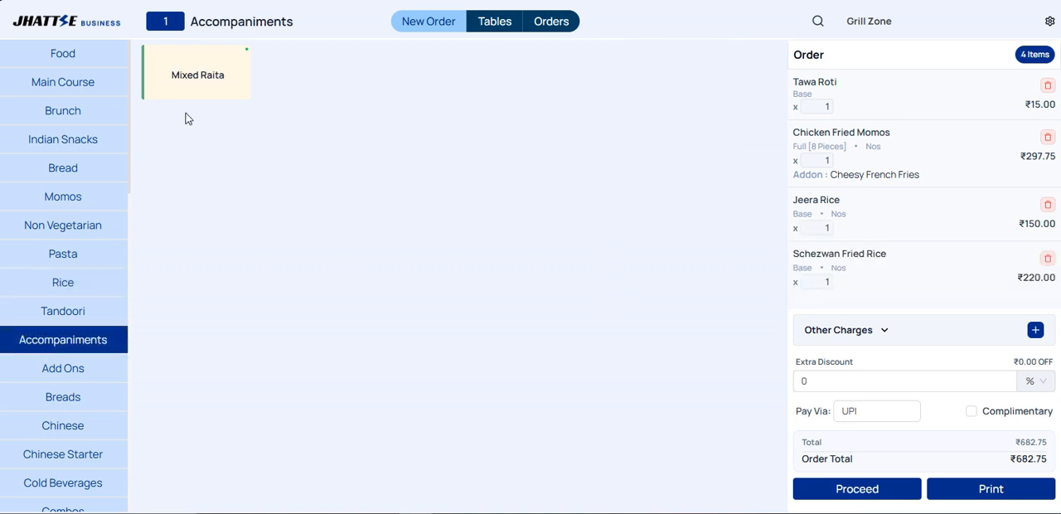
{"action": "left_click", "coordinate": [213, 67]}
{"action": "left_click", "coordinate": [46, 395]}
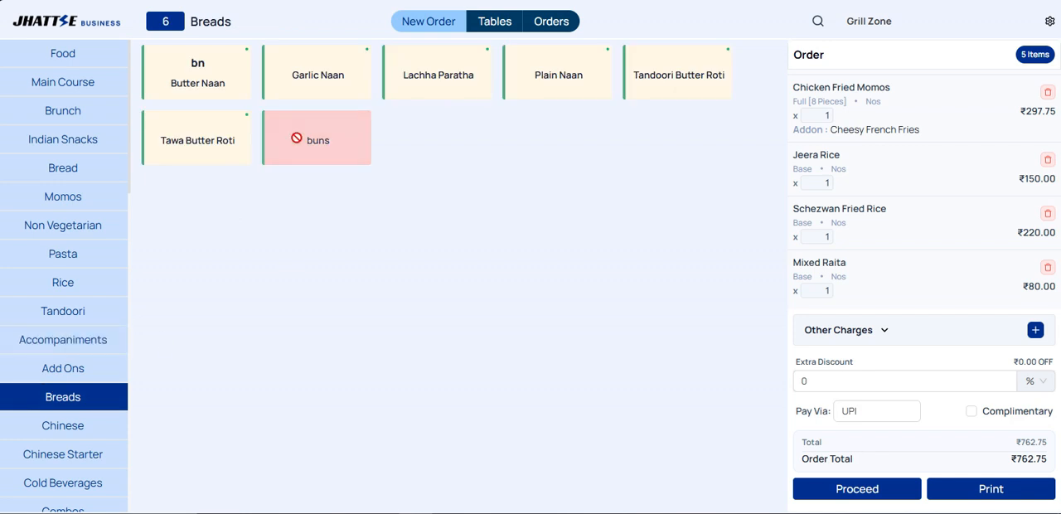
{"action": "left_click", "coordinate": [462, 73]}
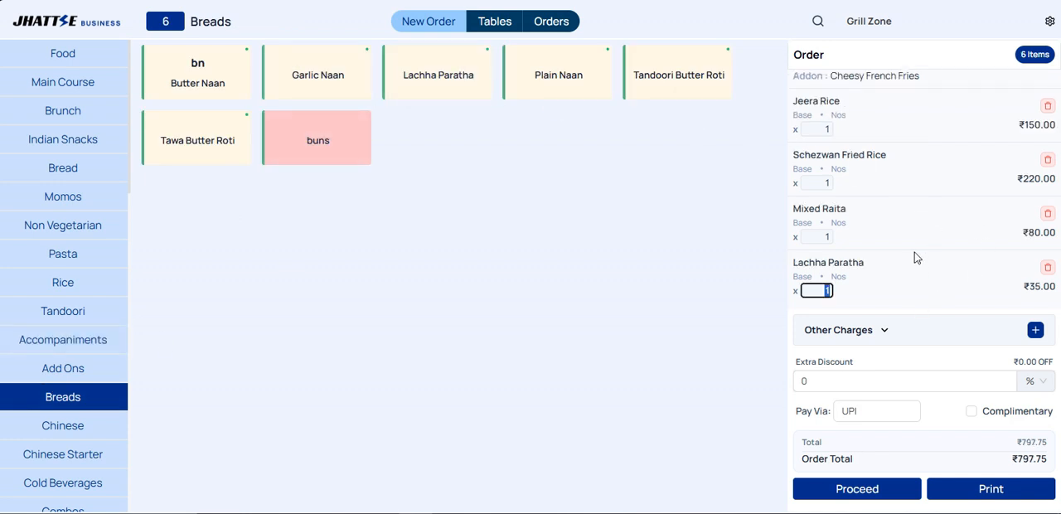
Step: Review the order's item list, other charges, extra discount field and available payment methods
{"action": "scroll", "coordinate": [916, 244], "scroll_direction": "up", "scroll_amount": 2}
{"action": "scroll", "coordinate": [918, 249], "scroll_direction": "down", "scroll_amount": 1}
{"action": "scroll", "coordinate": [920, 252], "scroll_direction": "up", "scroll_amount": 1}
{"action": "scroll", "coordinate": [920, 249], "scroll_direction": "up", "scroll_amount": 1}
{"action": "scroll", "coordinate": [919, 247], "scroll_direction": "down", "scroll_amount": 3}
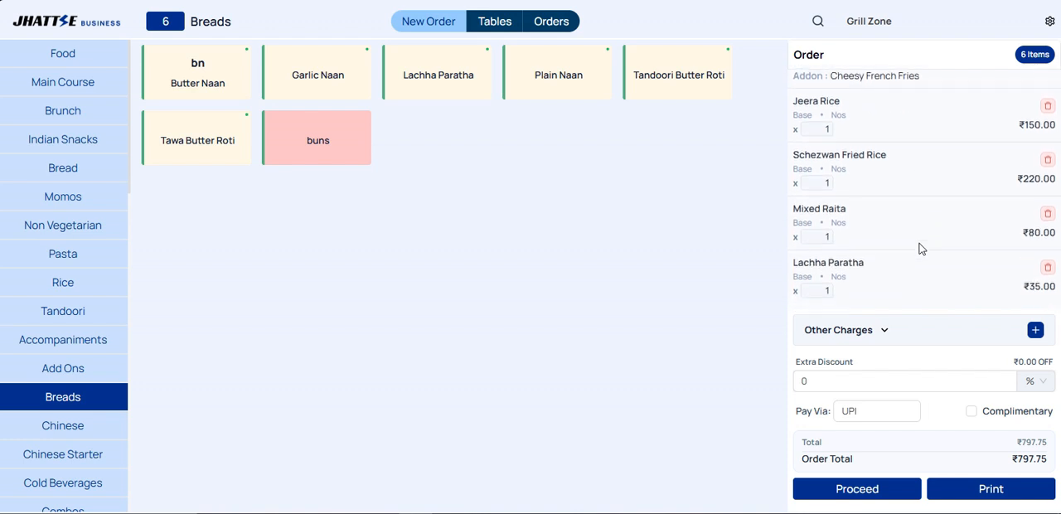
{"action": "left_click", "coordinate": [882, 331]}
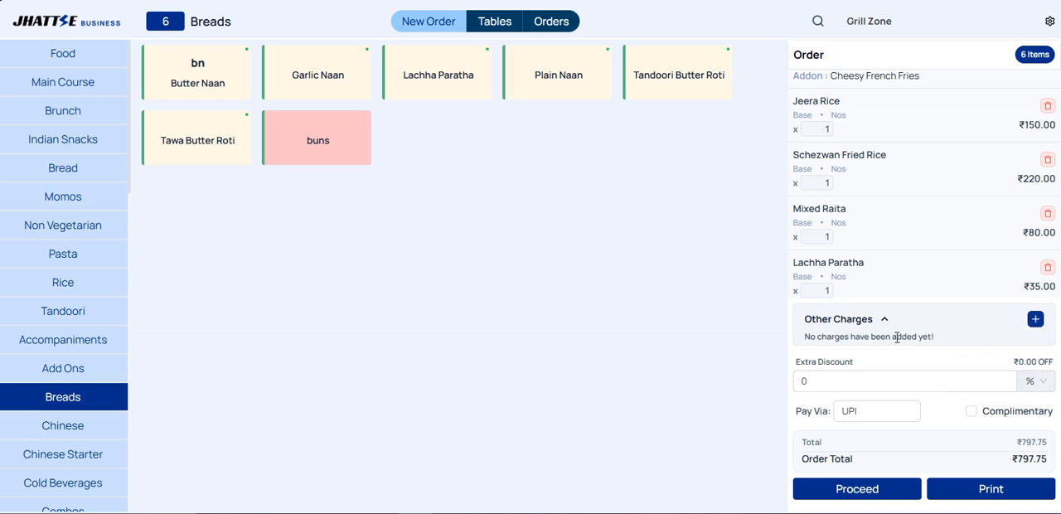
{"action": "left_click", "coordinate": [866, 381]}
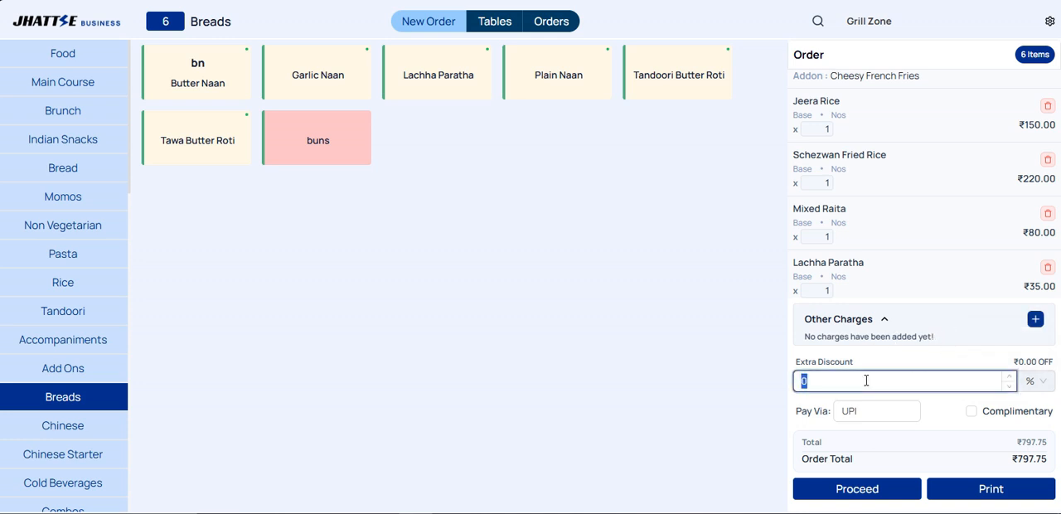
{"action": "left_click", "coordinate": [916, 413]}
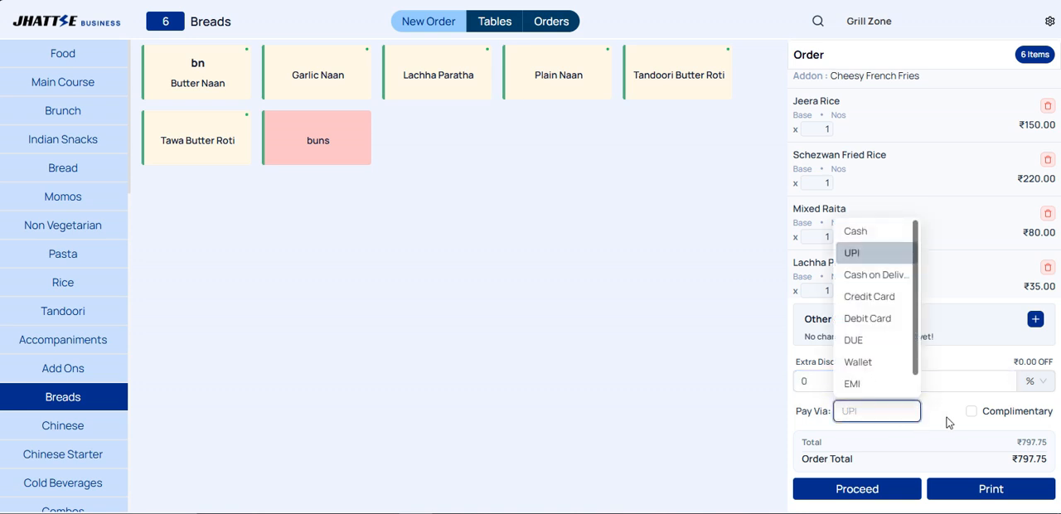
{"action": "left_click", "coordinate": [949, 421]}
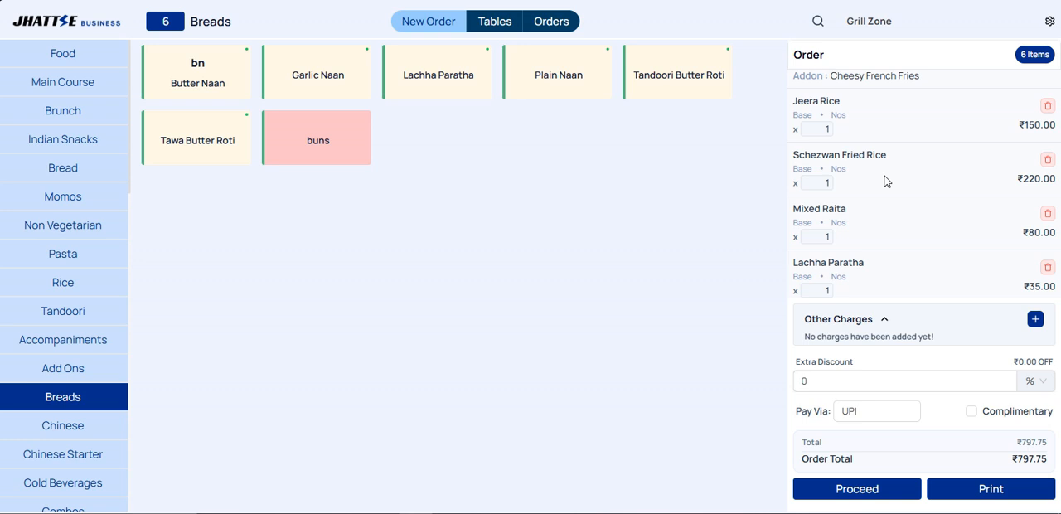
Step: Try marking the Chicken Fried Momos as complimentary in its price settings, and close them without saving
{"action": "scroll", "coordinate": [995, 207], "scroll_direction": "up", "scroll_amount": 3}
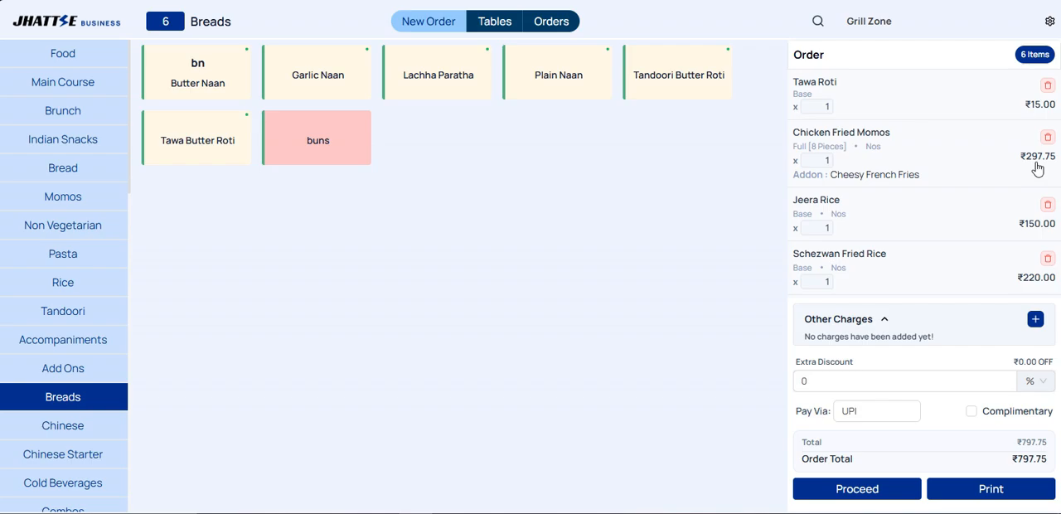
{"action": "left_click", "coordinate": [1036, 163]}
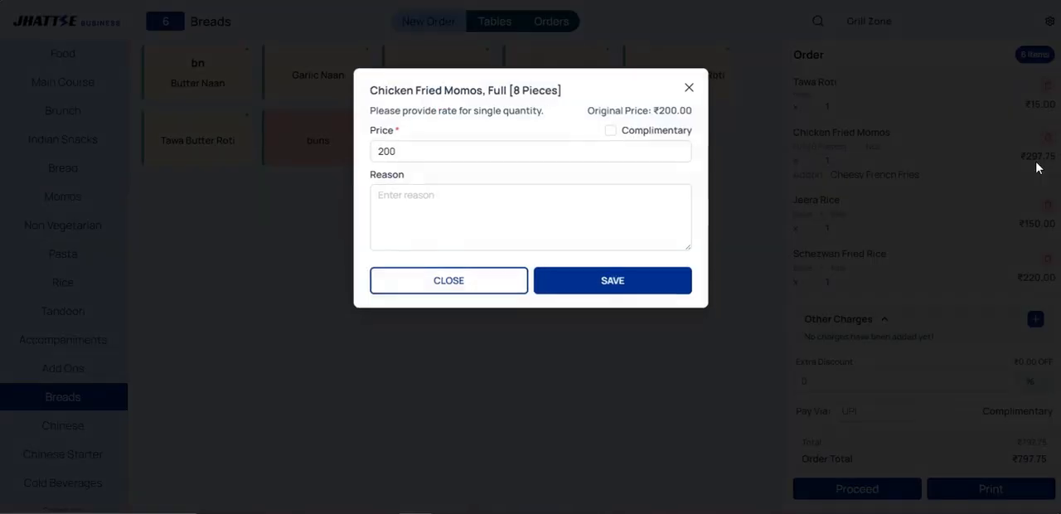
{"action": "left_click", "coordinate": [611, 131]}
{"action": "double_click", "coordinate": [378, 151]}
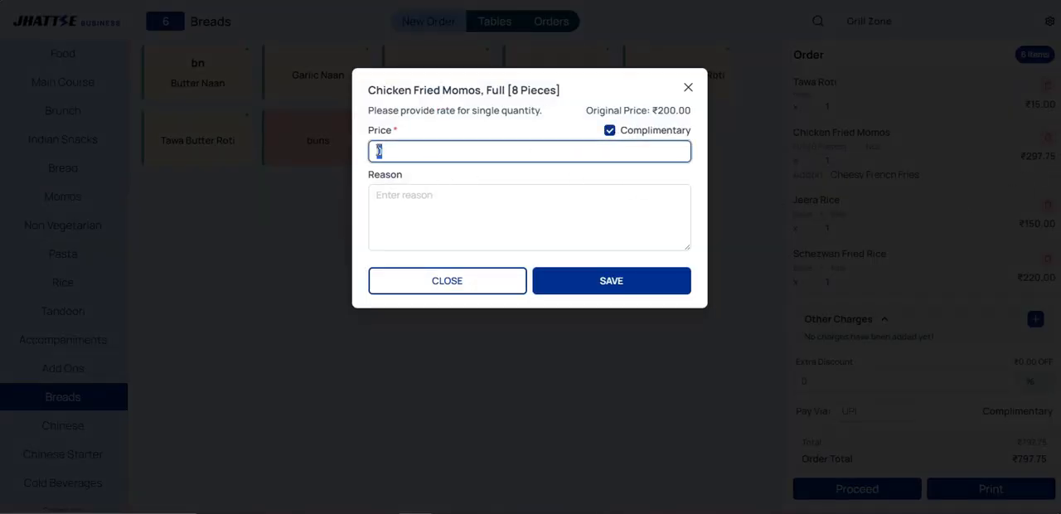
{"action": "left_click", "coordinate": [451, 211]}
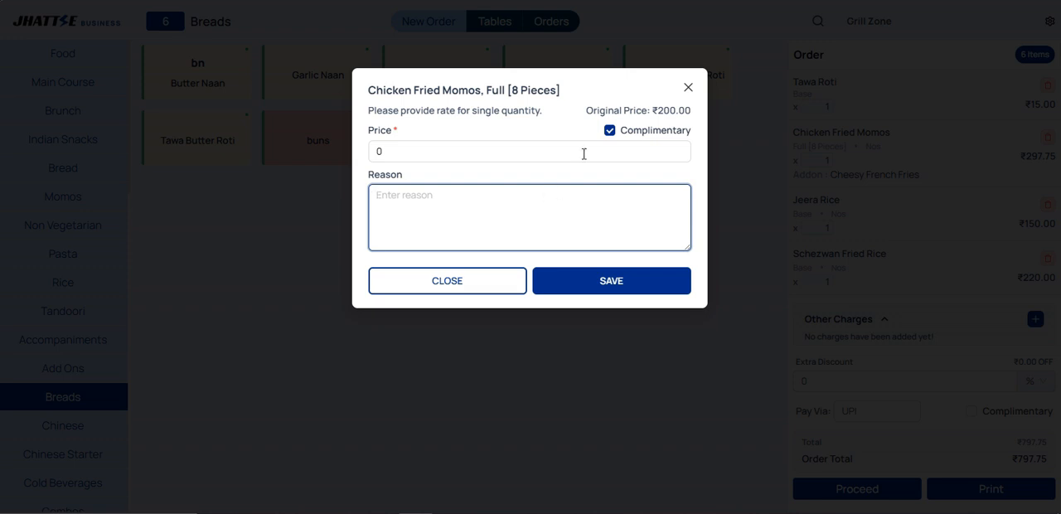
{"action": "left_click", "coordinate": [689, 88]}
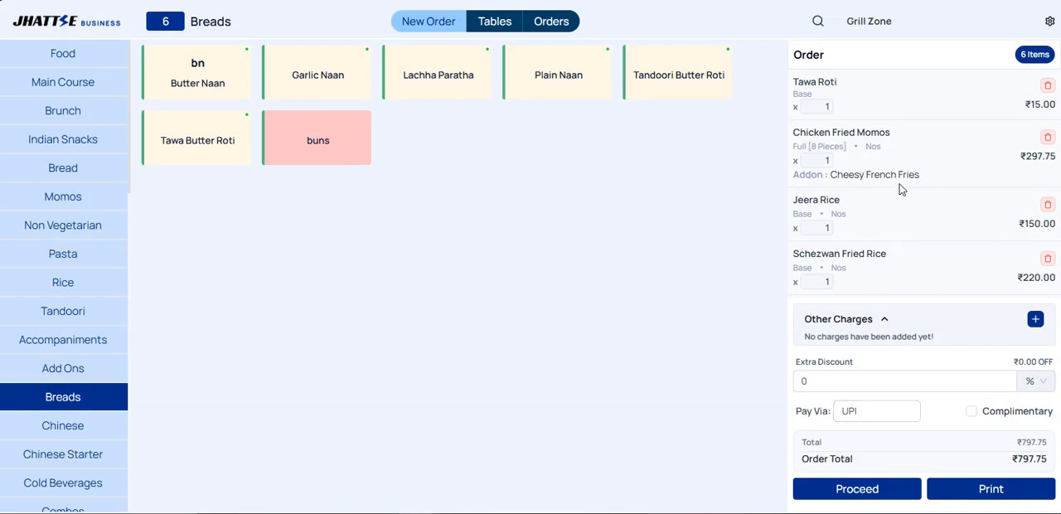
Step: Proceed to the order's additional details and set the order type to Takeaway
{"action": "left_click", "coordinate": [893, 491]}
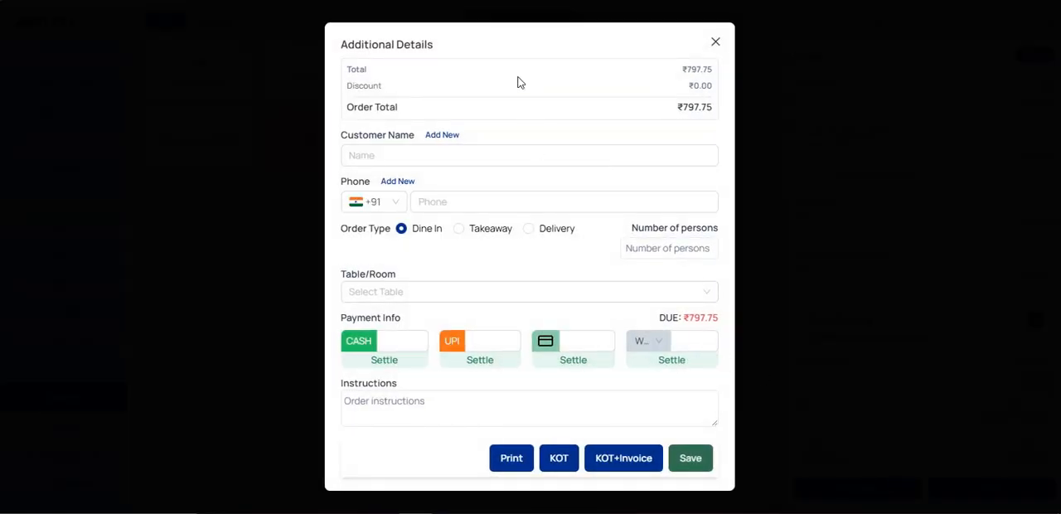
{"action": "left_click_drag", "start_coordinate": [438, 54], "coordinate": [340, 44]}
{"action": "left_click", "coordinate": [420, 154]}
{"action": "left_click", "coordinate": [414, 197]}
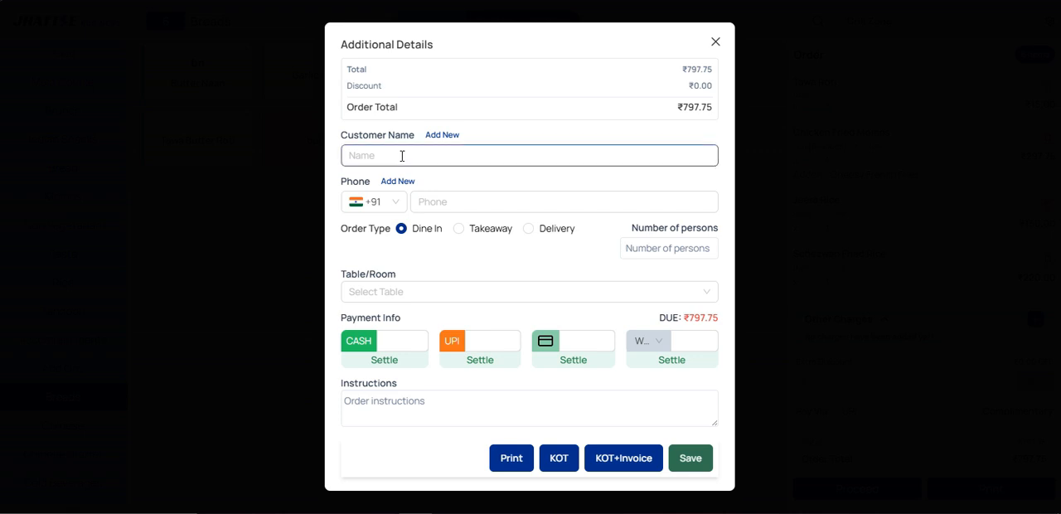
{"action": "left_click", "coordinate": [459, 228]}
Step: Search for the customer by name, assign the first matching existing customer to the order, and check the phone and instructions fields
{"action": "left_click", "coordinate": [405, 196]}
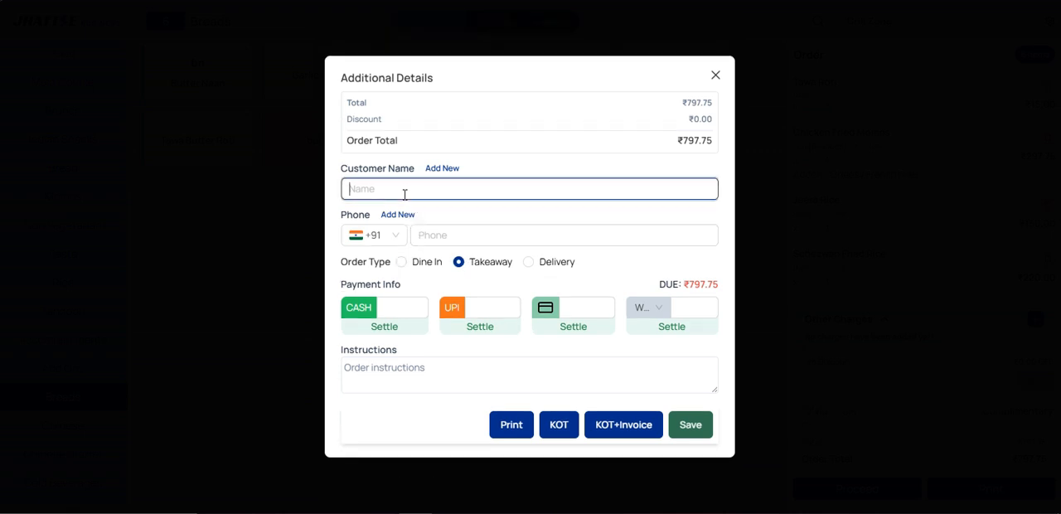
{"action": "type", "text": "jay"}
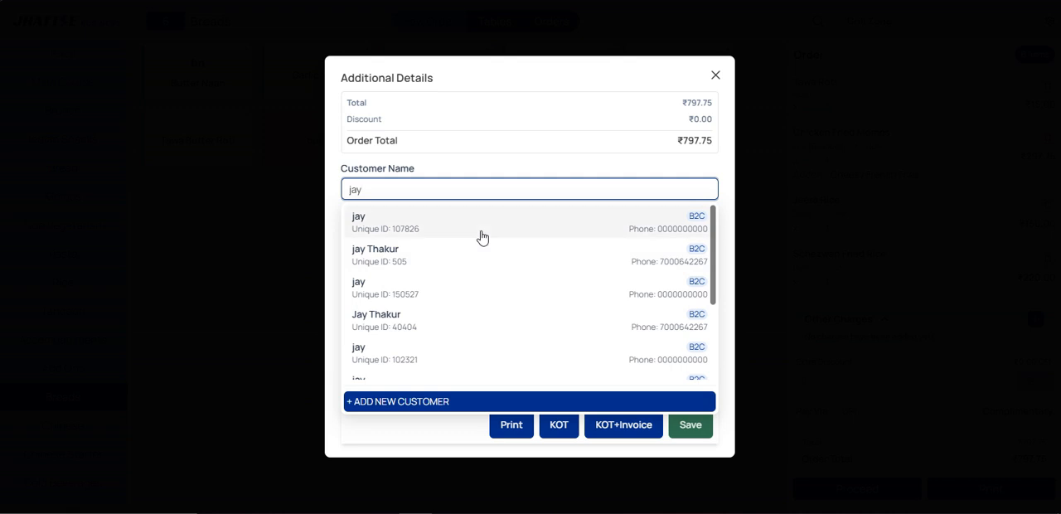
{"action": "left_click", "coordinate": [426, 226]}
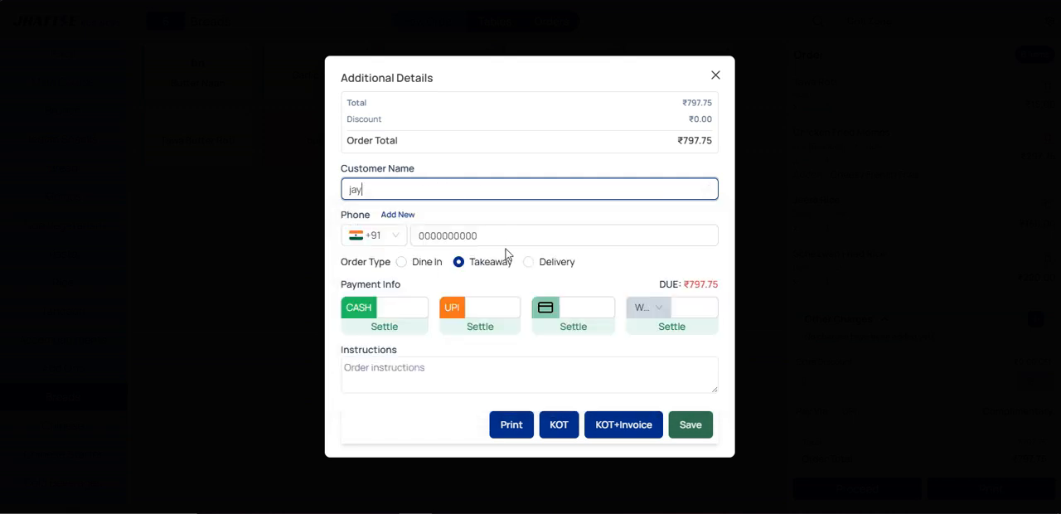
{"action": "left_click_drag", "start_coordinate": [493, 237], "coordinate": [424, 237]}
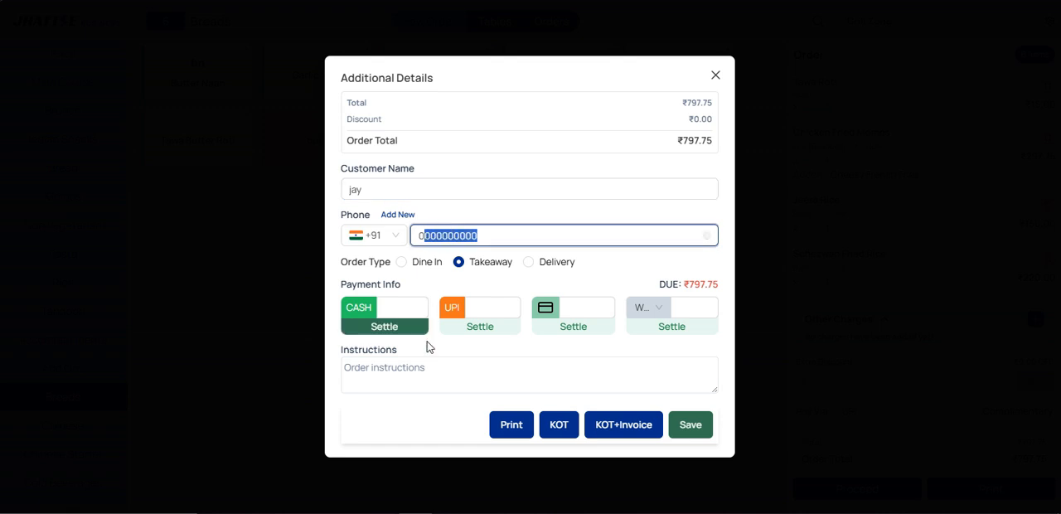
{"action": "left_click", "coordinate": [458, 381]}
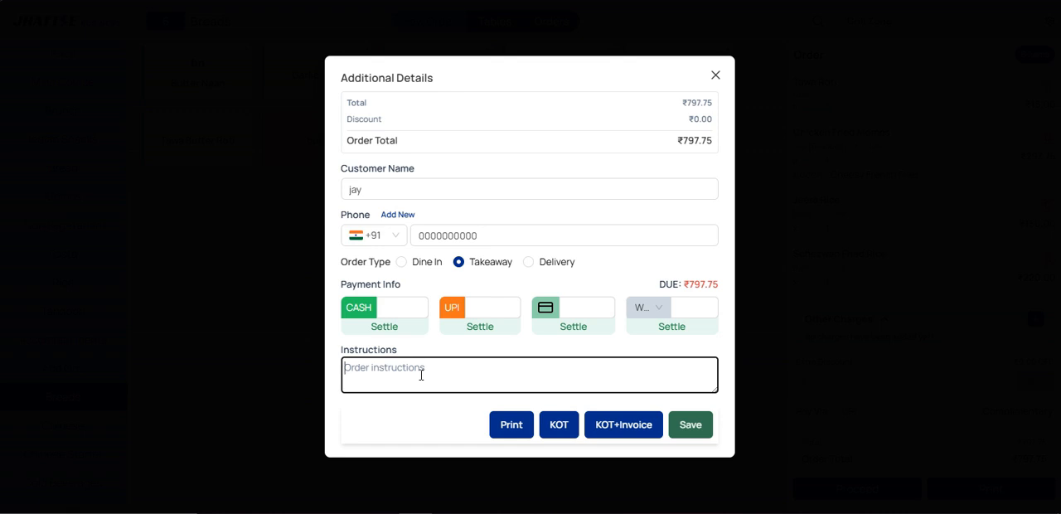
{"action": "left_click", "coordinate": [431, 426]}
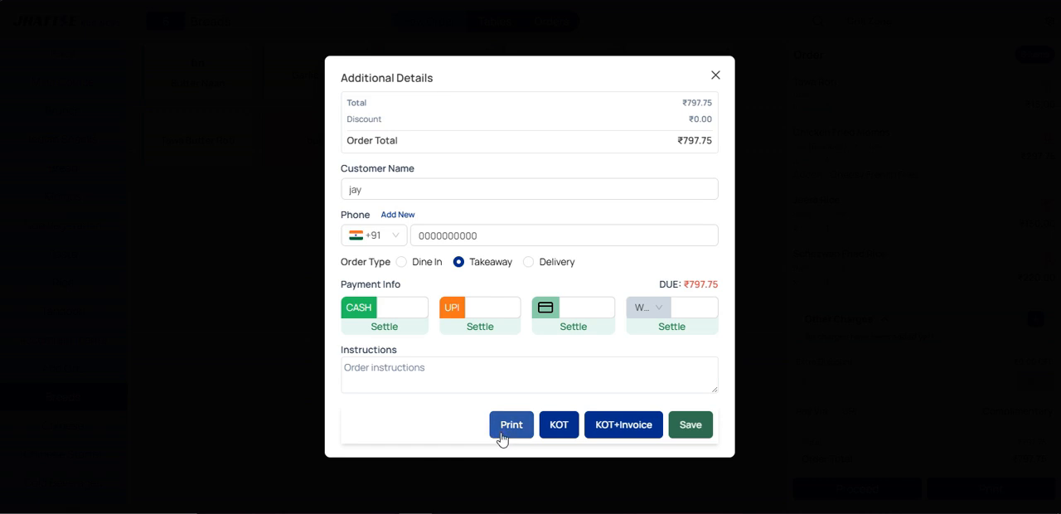
Step: Try splitting the order's payment into 500 in cash and the remaining due amount settled through UPI
{"action": "left_click_drag", "start_coordinate": [375, 282], "coordinate": [347, 283]}
{"action": "left_click", "coordinate": [348, 283]}
{"action": "left_click_drag", "start_coordinate": [682, 284], "coordinate": [715, 285]}
{"action": "left_click", "coordinate": [715, 284]}
{"action": "left_click", "coordinate": [680, 307]}
{"action": "left_click", "coordinate": [398, 303]}
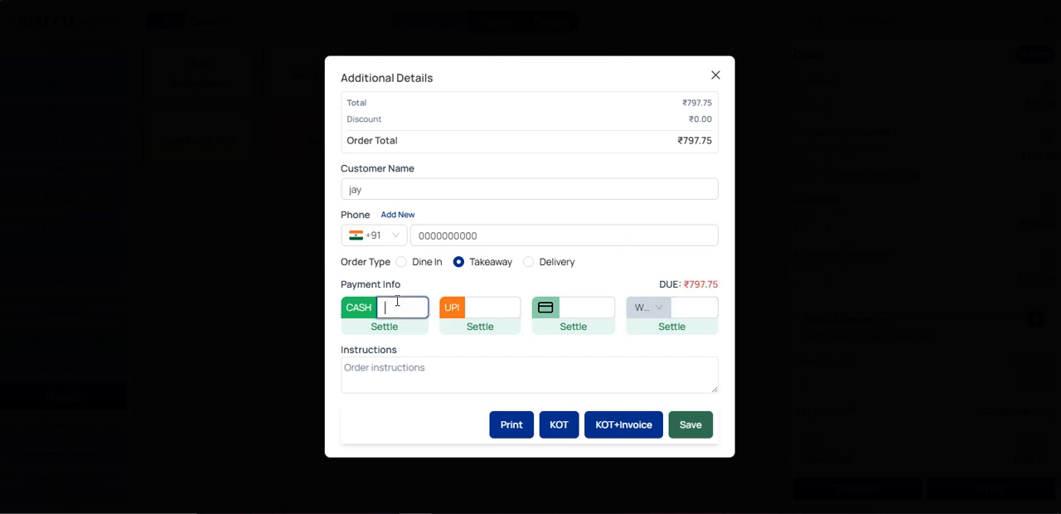
{"action": "left_click_drag", "start_coordinate": [684, 285], "coordinate": [721, 284]}
{"action": "left_click", "coordinate": [720, 284]}
{"action": "left_click", "coordinate": [393, 303]}
{"action": "type", "text": "500"}
{"action": "key", "text": "Tab"}
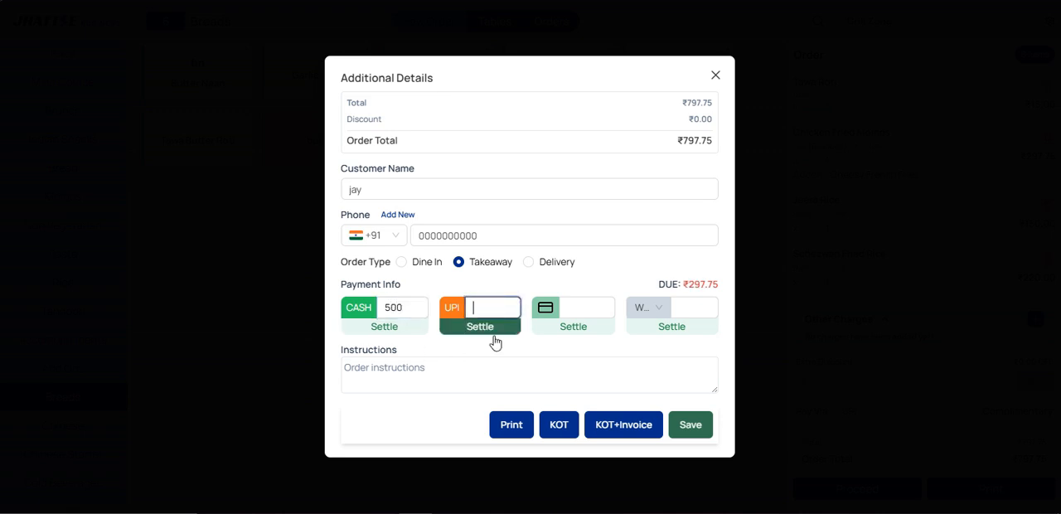
{"action": "left_click", "coordinate": [499, 336]}
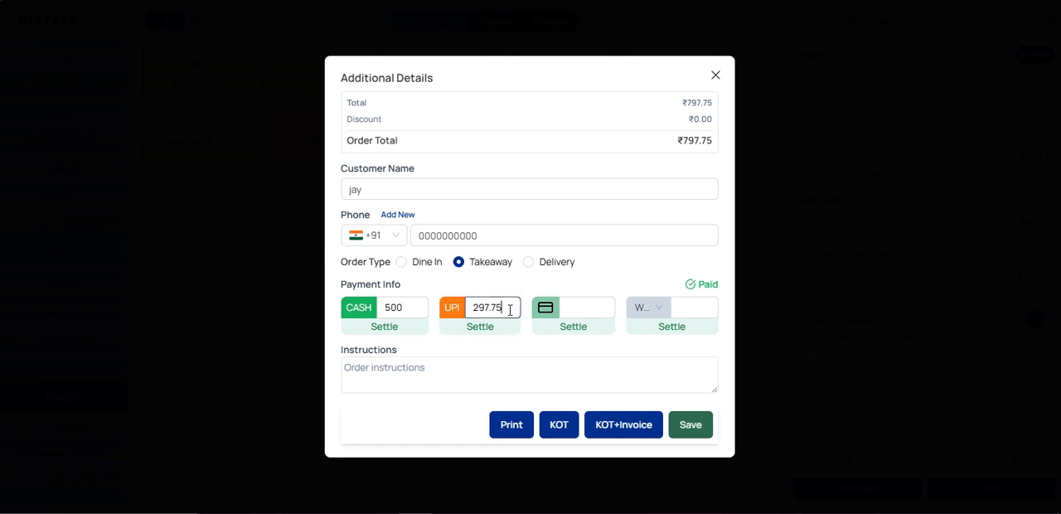
Step: Reset the UPI and cash payment amounts to 0 and check the amount due
{"action": "left_click_drag", "start_coordinate": [510, 309], "coordinate": [471, 309]}
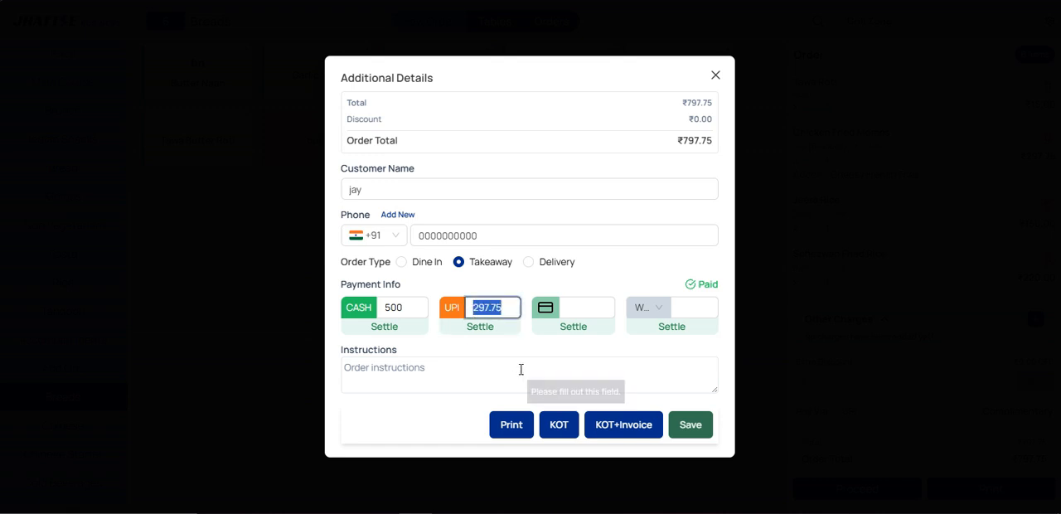
{"action": "type", "text": "0"}
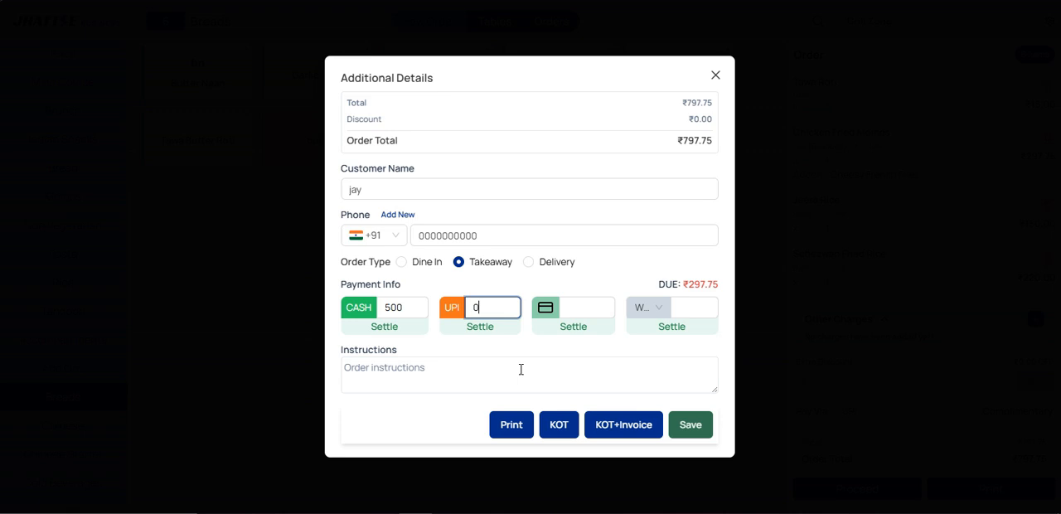
{"action": "double_click", "coordinate": [401, 308]}
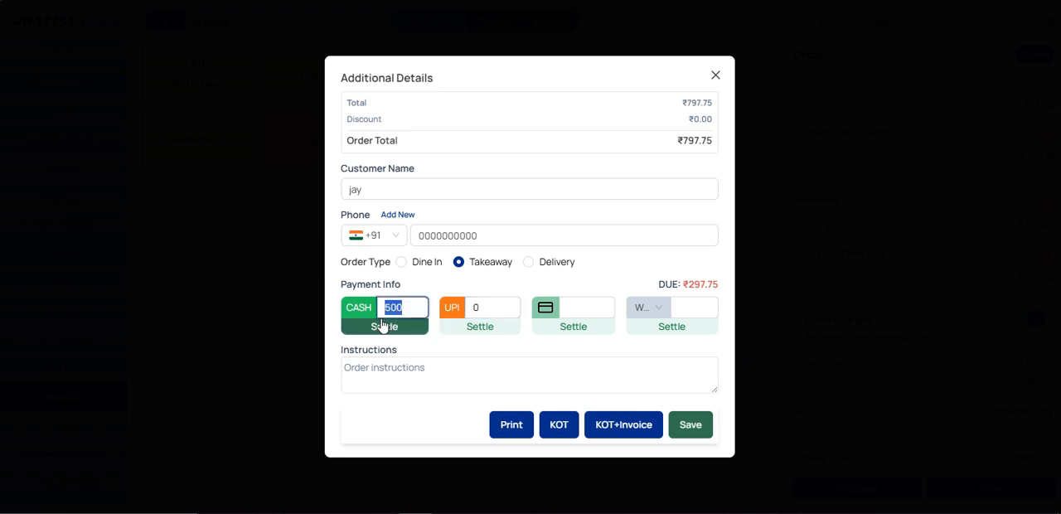
{"action": "type", "text": "0"}
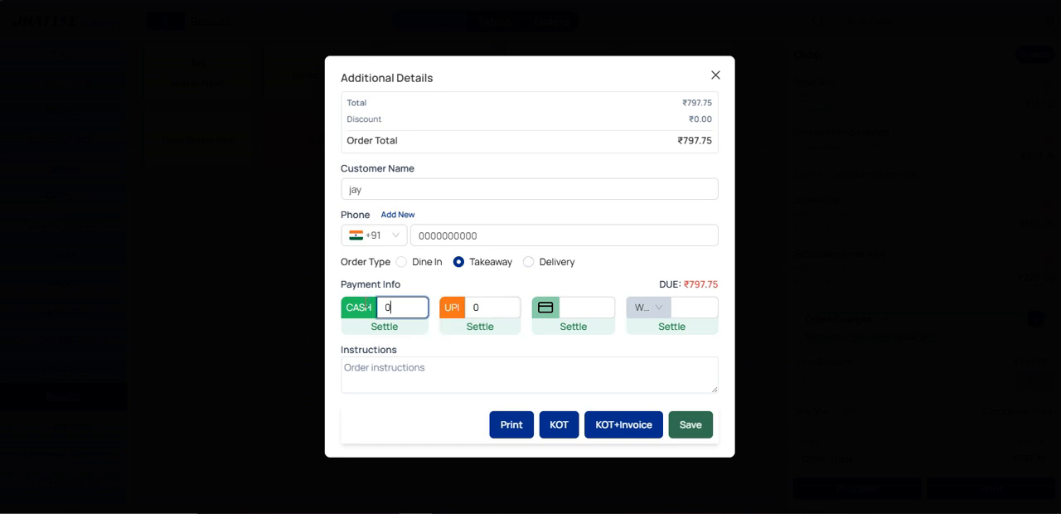
{"action": "left_click_drag", "start_coordinate": [679, 283], "coordinate": [701, 284]}
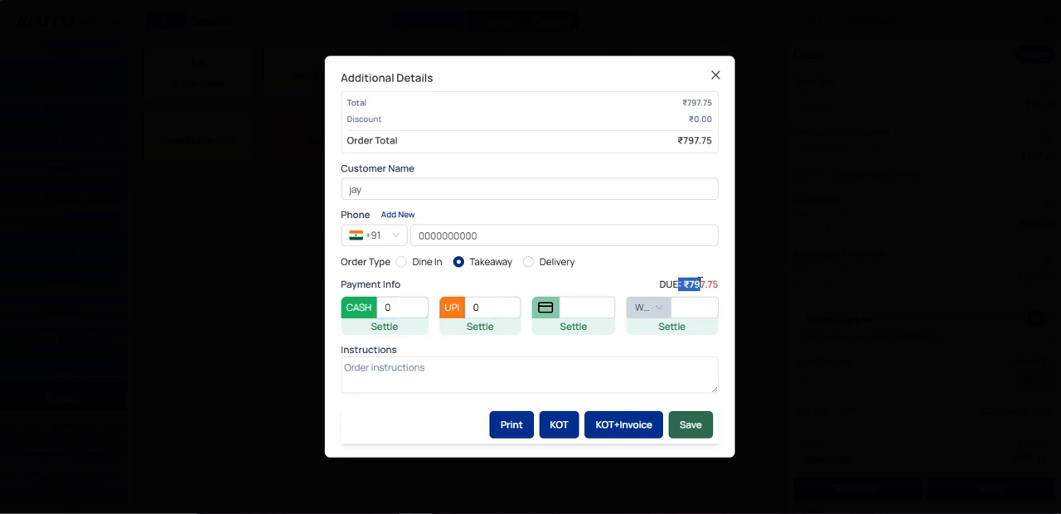
Step: Place the takeaway order with a kitchen order ticket (KOT) and close the print preview without saving it
{"action": "left_click", "coordinate": [446, 412]}
{"action": "left_click", "coordinate": [558, 431]}
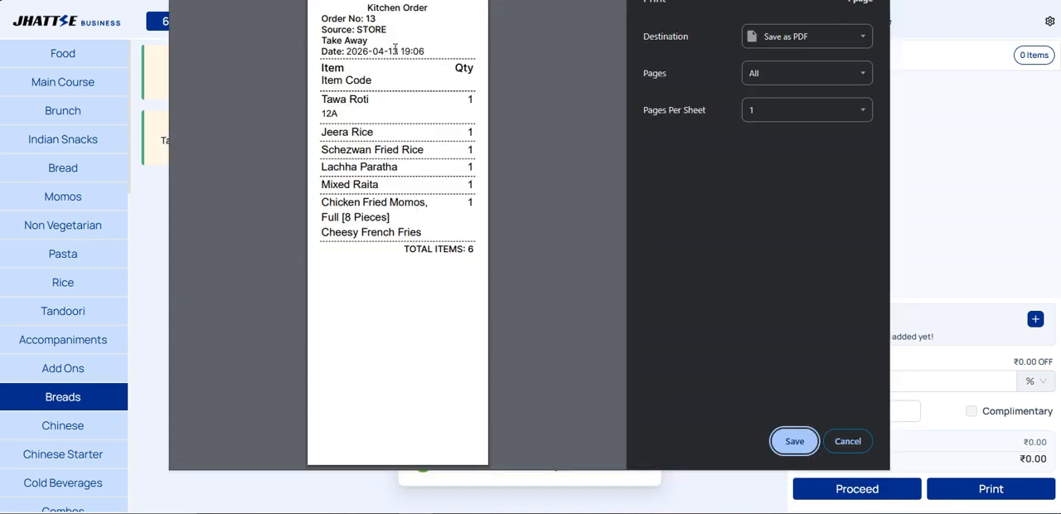
{"action": "left_click", "coordinate": [846, 442]}
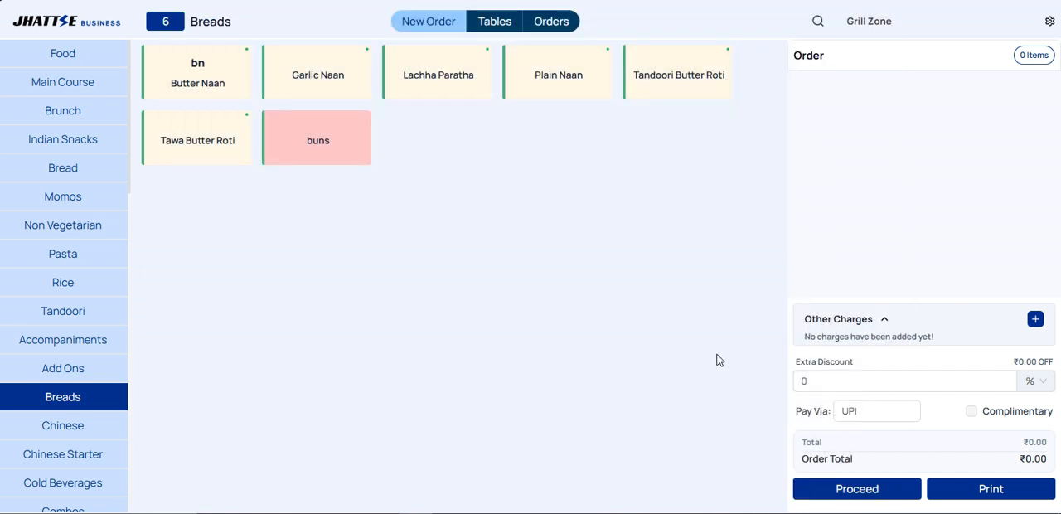
Step: Open the list of orders and examine the item details and available actions of the newest takeaway order
{"action": "left_click", "coordinate": [568, 33]}
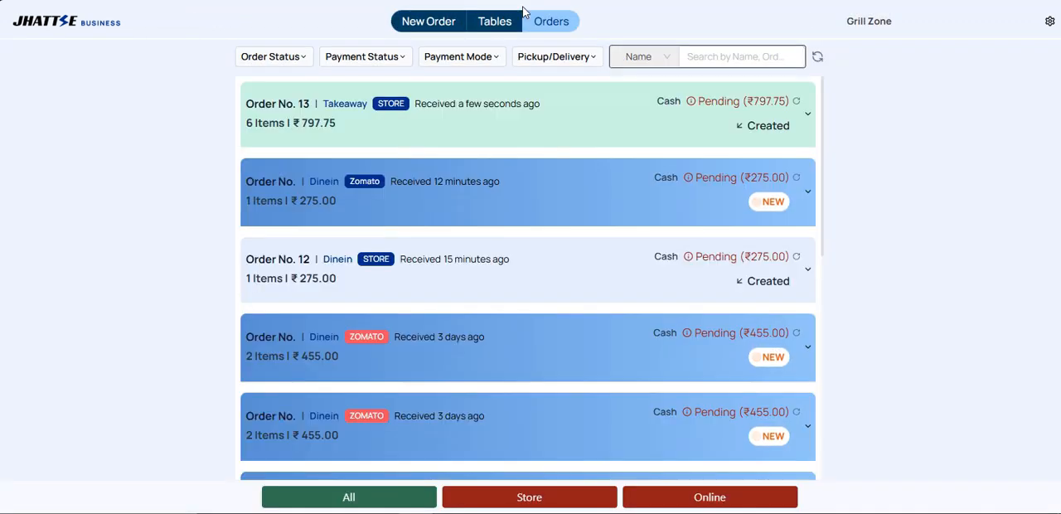
{"action": "left_click", "coordinate": [498, 120]}
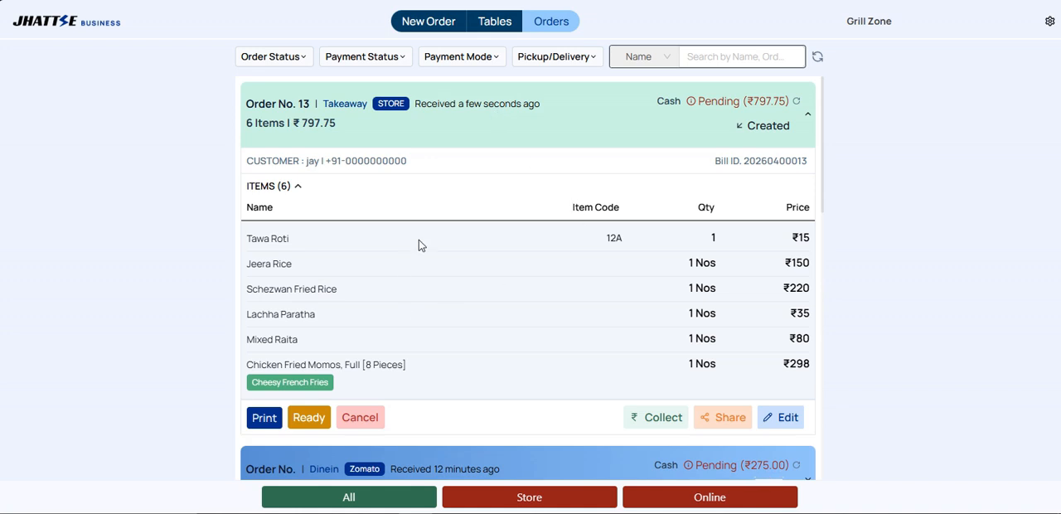
{"action": "scroll", "coordinate": [381, 338], "scroll_direction": "down", "scroll_amount": 2}
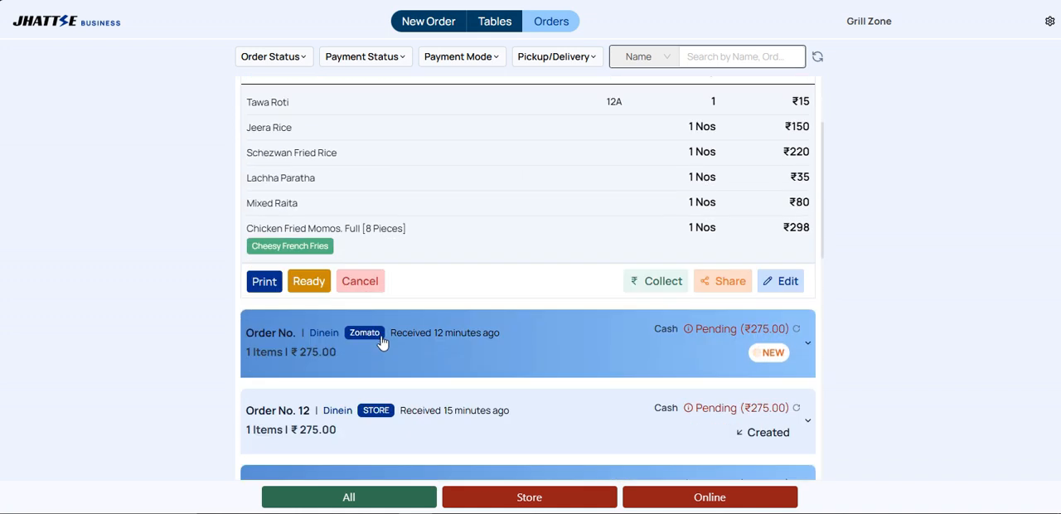
{"action": "scroll", "coordinate": [495, 282], "scroll_direction": "up", "scroll_amount": 1}
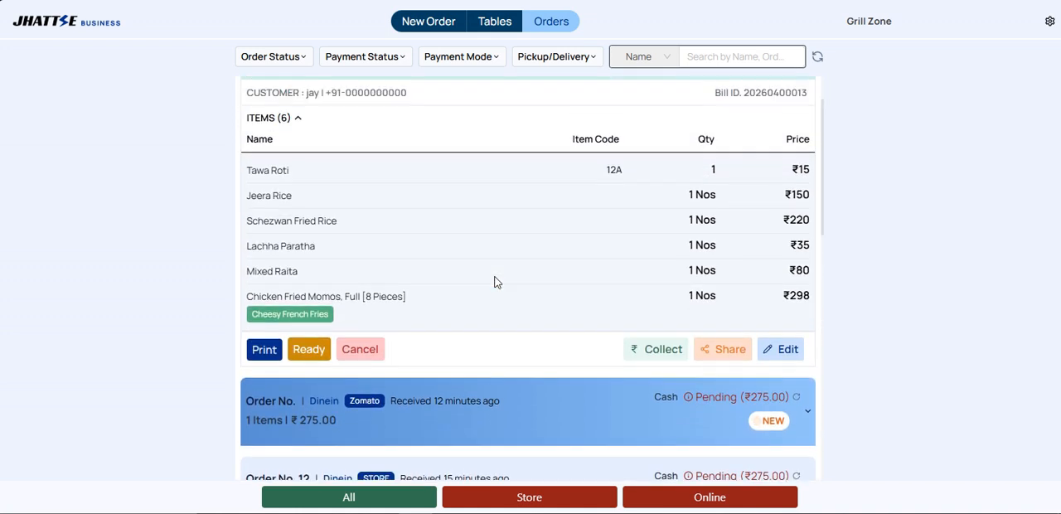
{"action": "scroll", "coordinate": [717, 207], "scroll_direction": "up", "scroll_amount": 1}
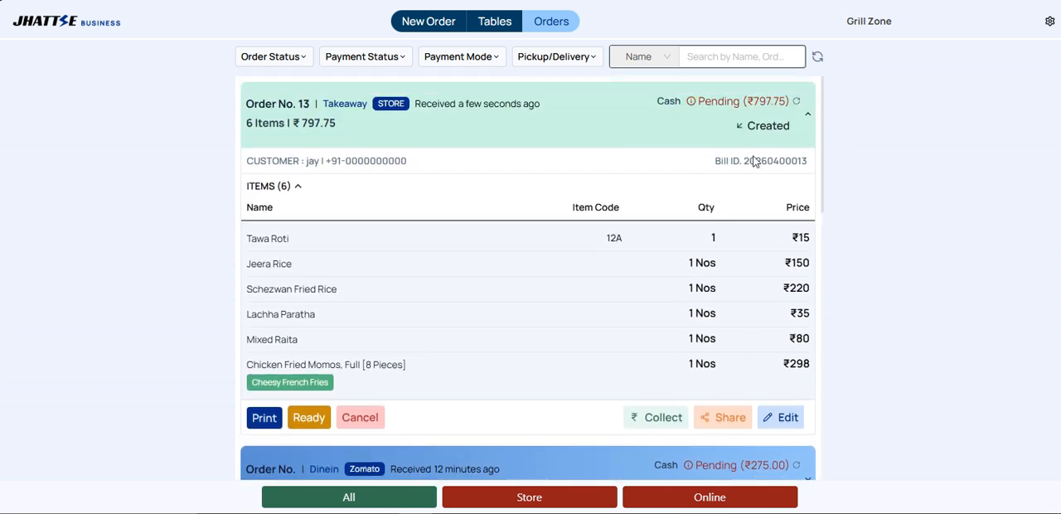
Step: Collect the full due amount of the newest takeaway order with UPI as the payment method, and save the payment
{"action": "left_click", "coordinate": [647, 419]}
{"action": "left_click", "coordinate": [876, 135]}
{"action": "left_click_drag", "start_coordinate": [876, 135], "coordinate": [823, 137]}
{"action": "left_click", "coordinate": [896, 141]}
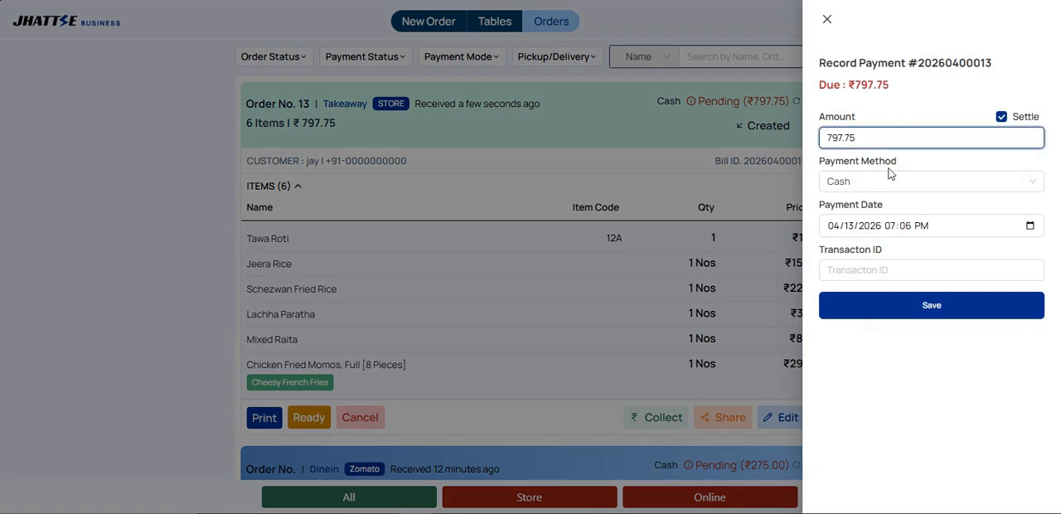
{"action": "left_click_drag", "start_coordinate": [857, 137], "coordinate": [833, 138]}
{"action": "left_click", "coordinate": [917, 111]}
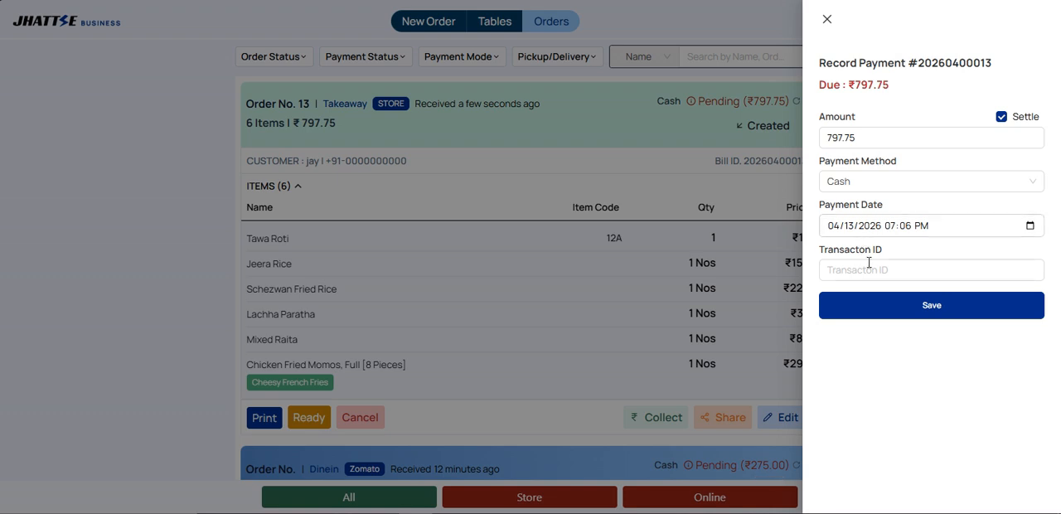
{"action": "left_click", "coordinate": [865, 183]}
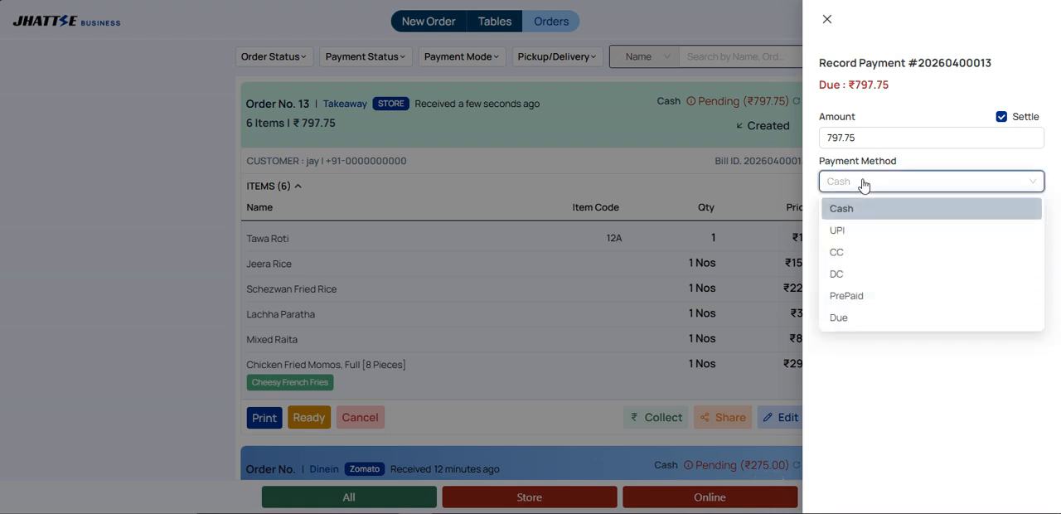
{"action": "left_click", "coordinate": [836, 232]}
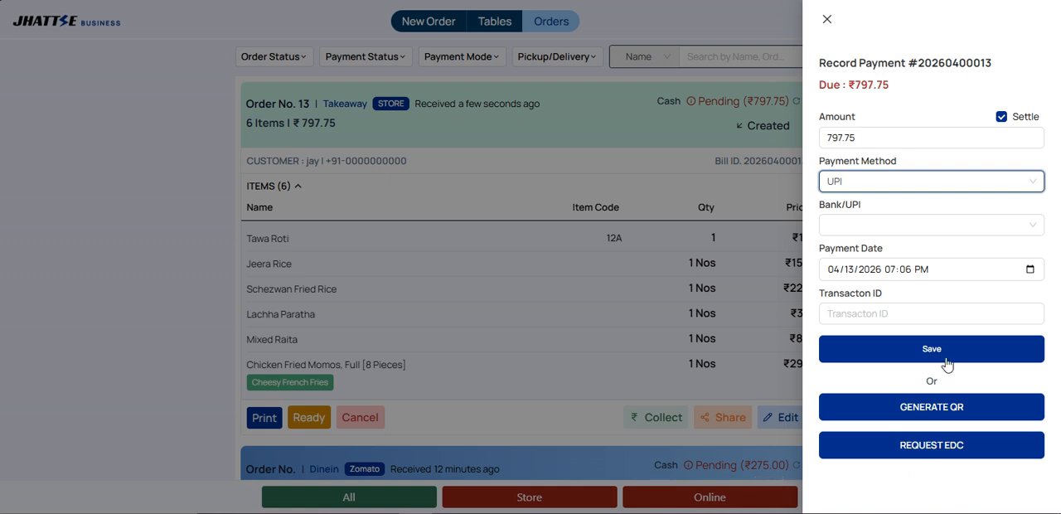
{"action": "left_click", "coordinate": [915, 348]}
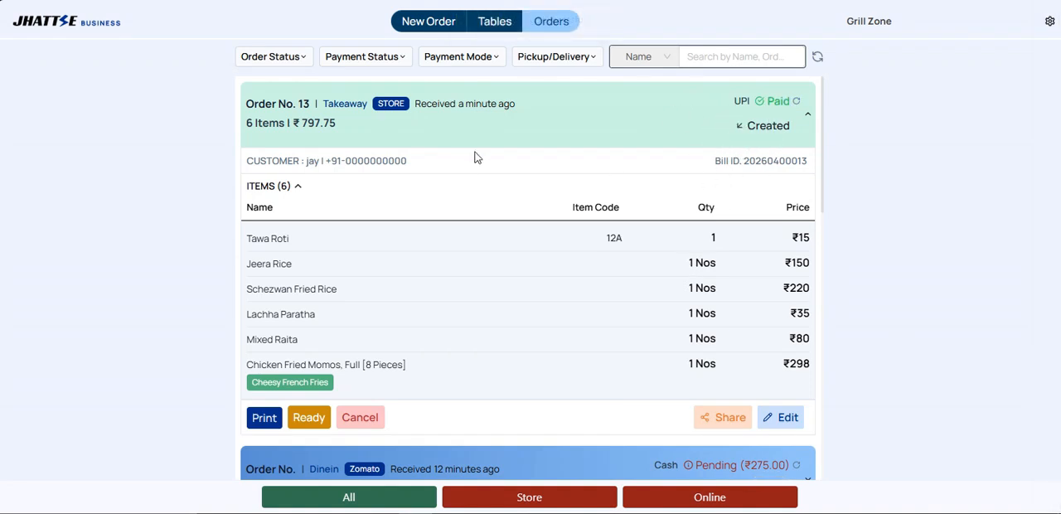
Step: Mark the paid takeaway order as ready and complete it
{"action": "left_click", "coordinate": [314, 423]}
{"action": "left_click", "coordinate": [316, 422]}
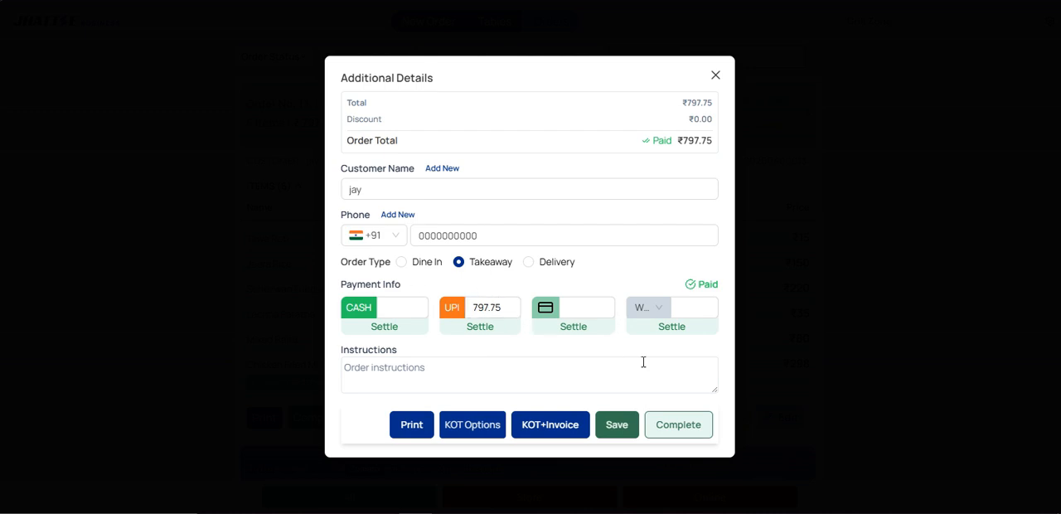
{"action": "left_click", "coordinate": [683, 431]}
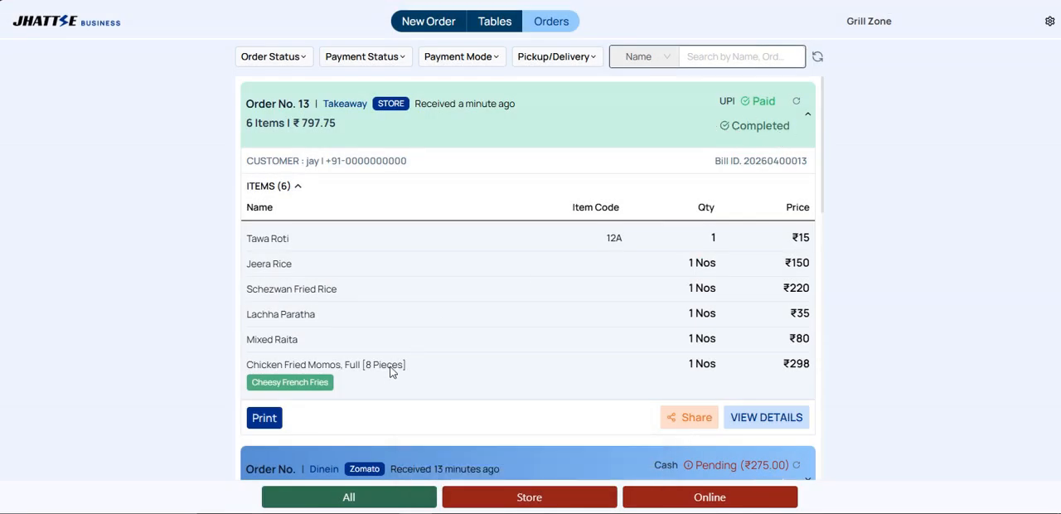
Step: Create the completed order's invoice for printing, view its preview, and close it without saving
{"action": "left_click", "coordinate": [266, 417]}
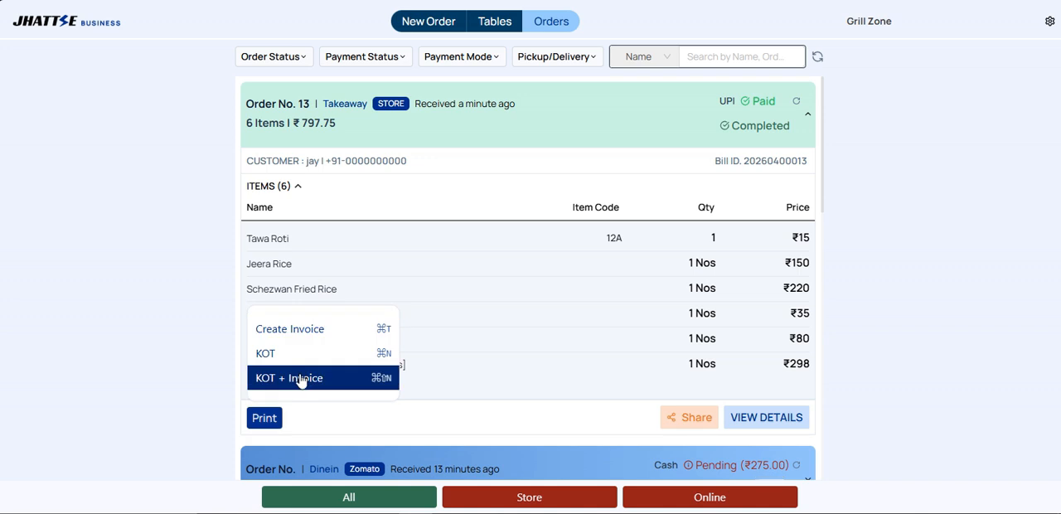
{"action": "left_click", "coordinate": [284, 331]}
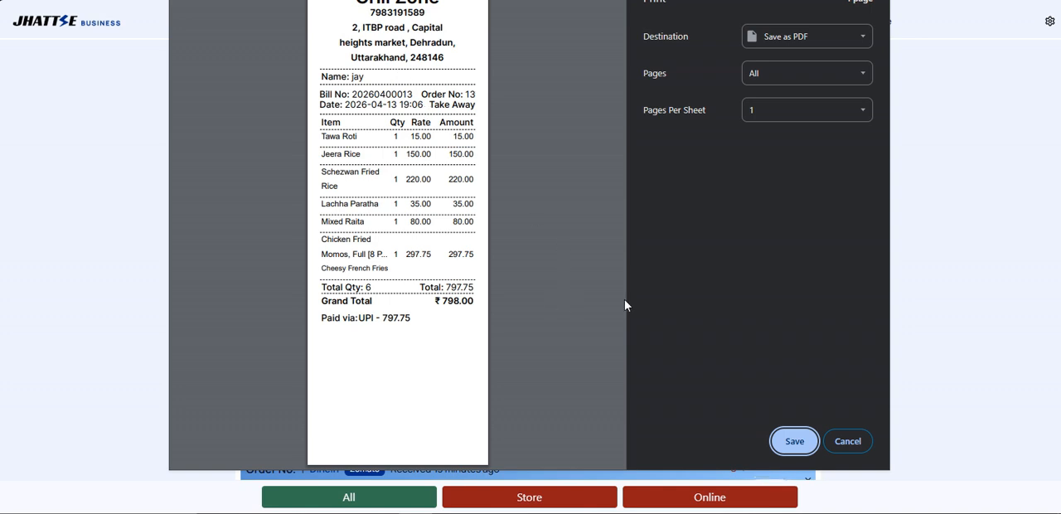
{"action": "left_click", "coordinate": [860, 443]}
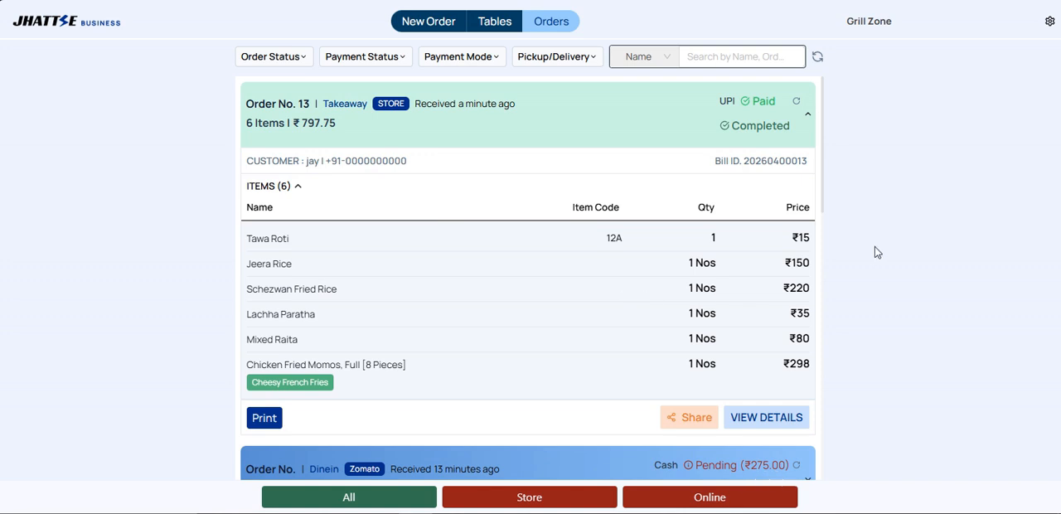
Step: Open the table overview and preview the bill and the kitchen order ticket (KOT) of table 7
{"action": "left_click", "coordinate": [492, 31]}
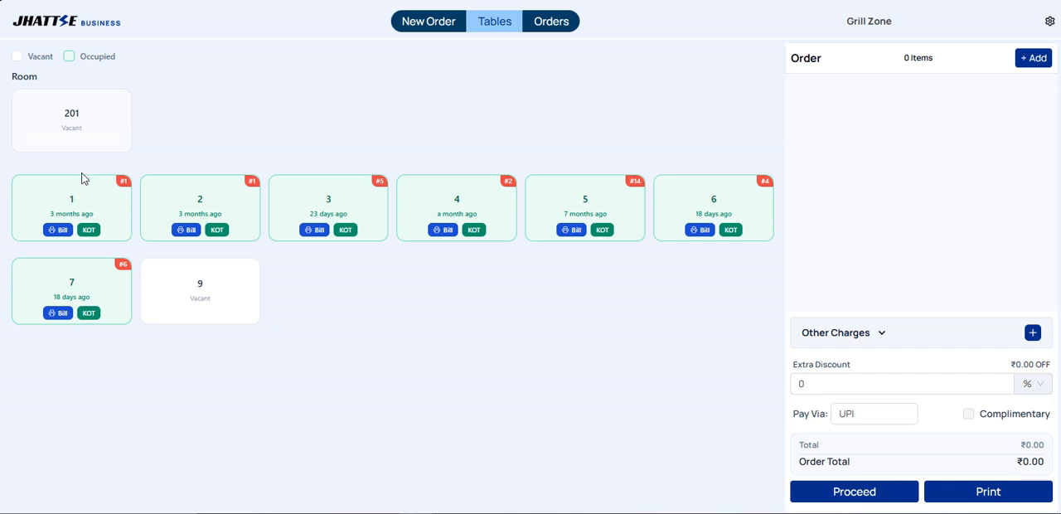
{"action": "left_click", "coordinate": [64, 318]}
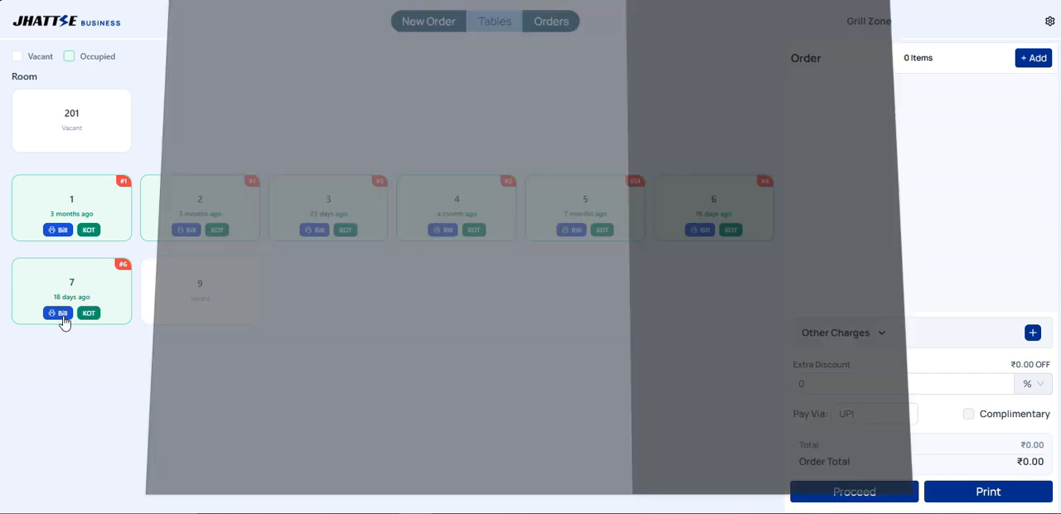
{"action": "left_click", "coordinate": [816, 444]}
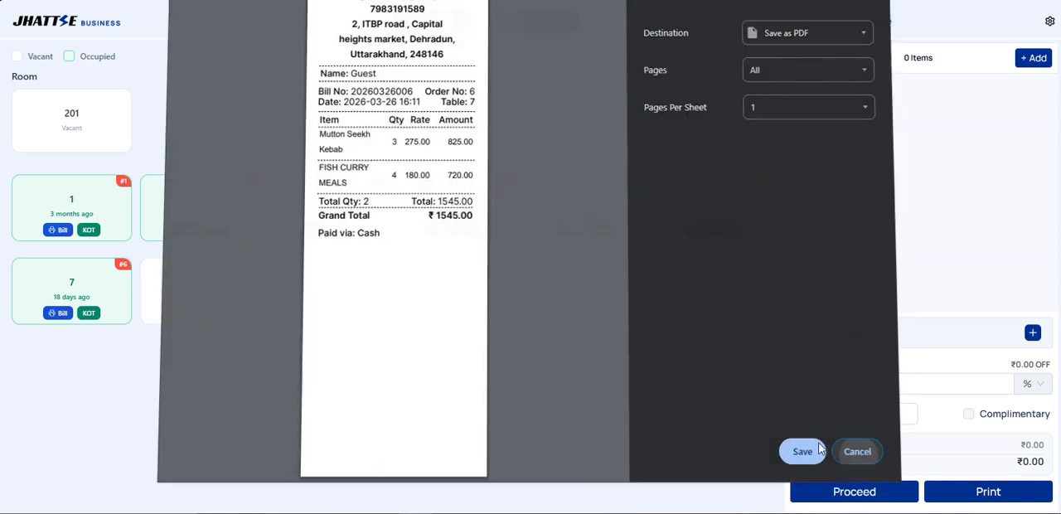
{"action": "left_click", "coordinate": [93, 321]}
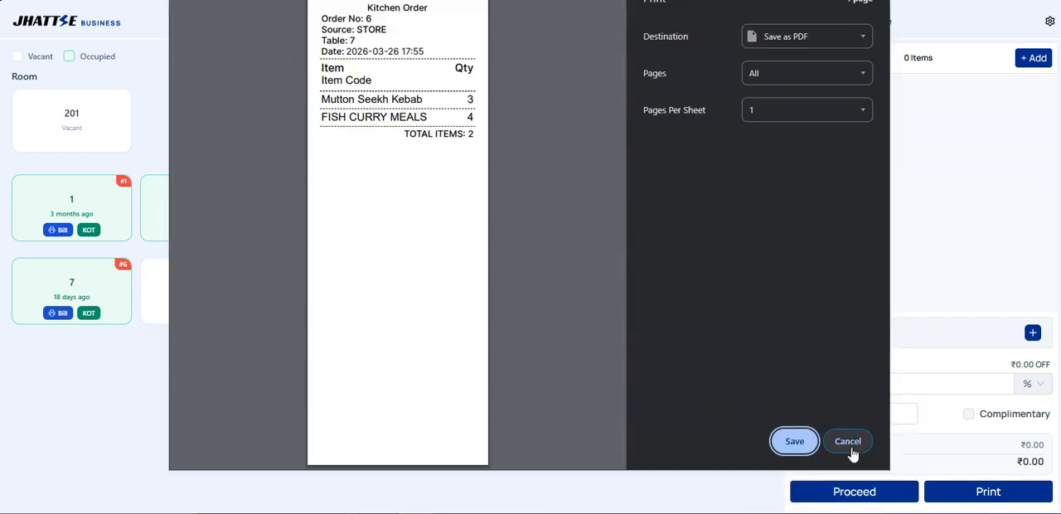
Step: Close the kitchen order ticket preview without saving and view the orders of tables 7, 3 and 4
{"action": "left_click", "coordinate": [851, 449]}
{"action": "left_click", "coordinate": [58, 300]}
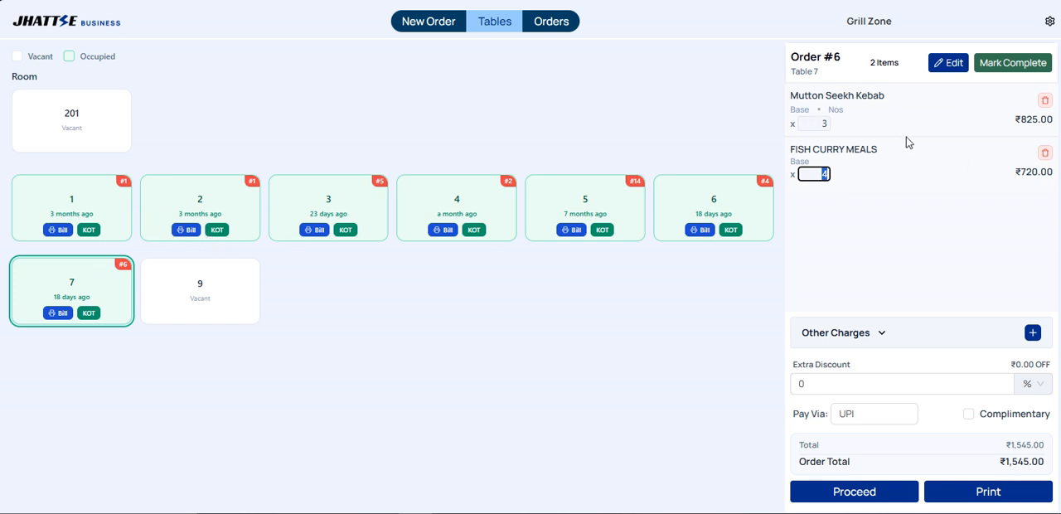
{"action": "left_click", "coordinate": [322, 202]}
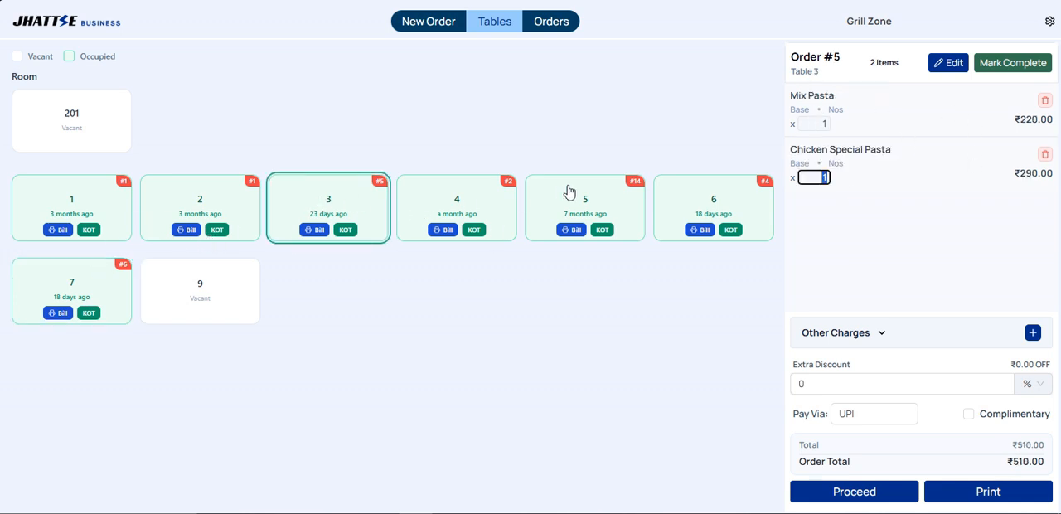
{"action": "left_click", "coordinate": [495, 221]}
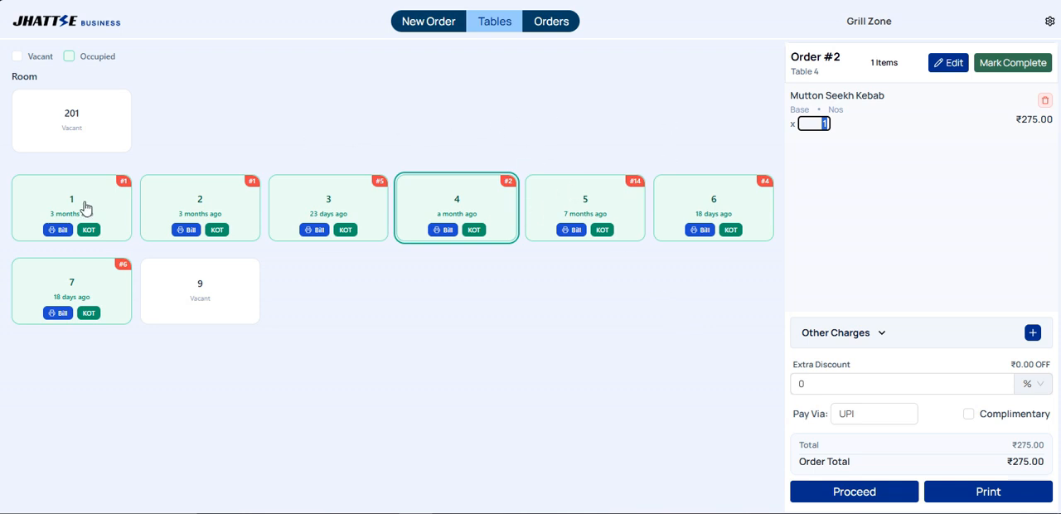
Step: Draft a room 201 order with one Plain Naan and one Lachha Paratha, and view its additional details without saving
{"action": "left_click", "coordinate": [56, 141]}
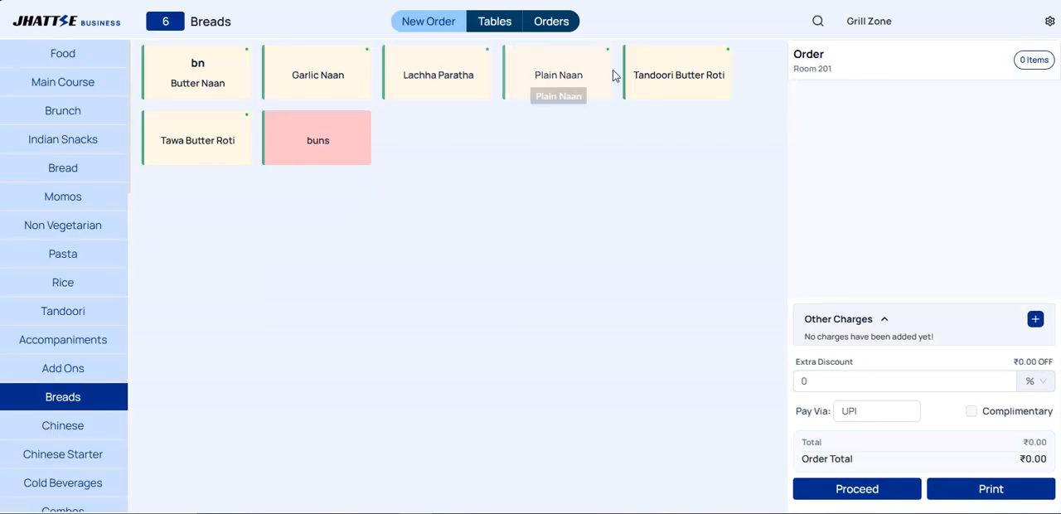
{"action": "left_click", "coordinate": [572, 73]}
{"action": "left_click", "coordinate": [467, 74]}
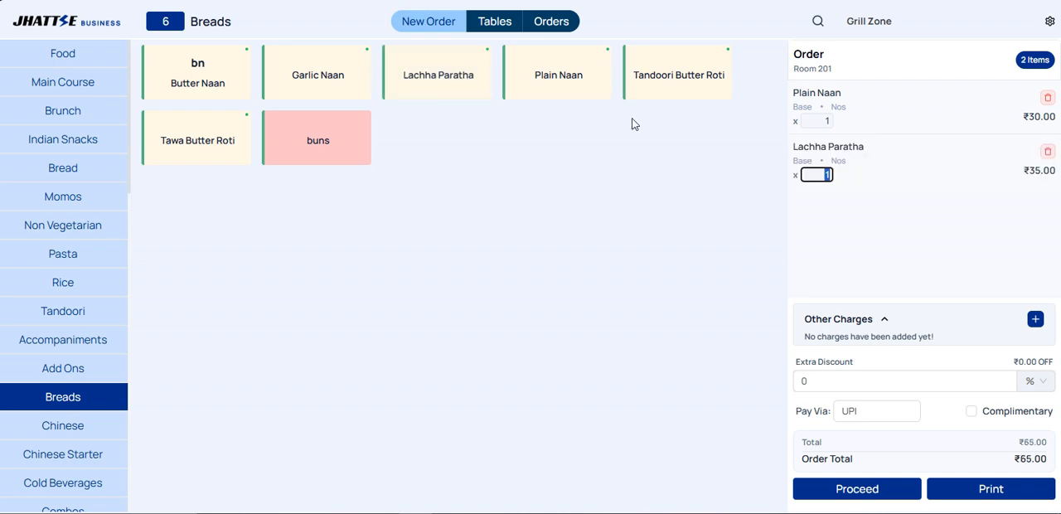
{"action": "left_click", "coordinate": [896, 488]}
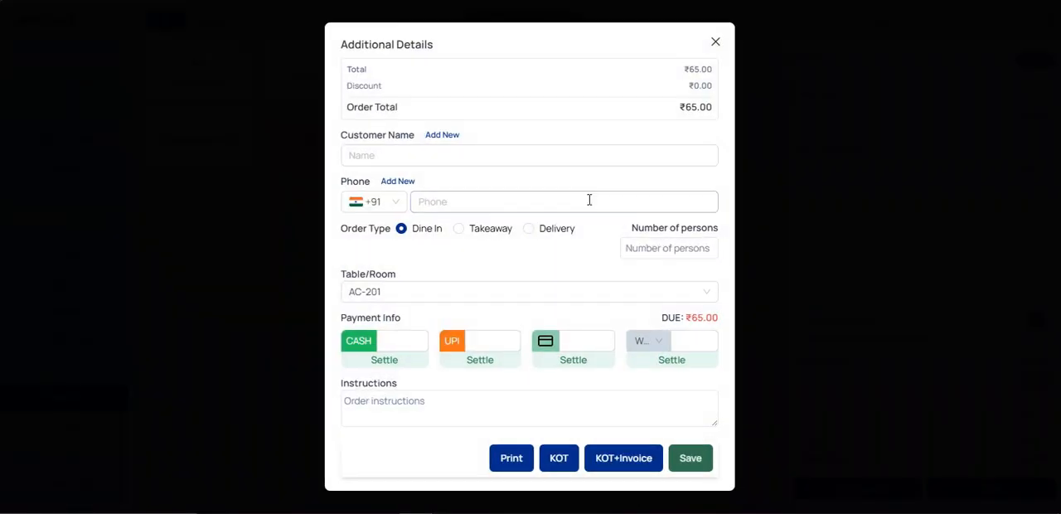
{"action": "left_click", "coordinate": [717, 41]}
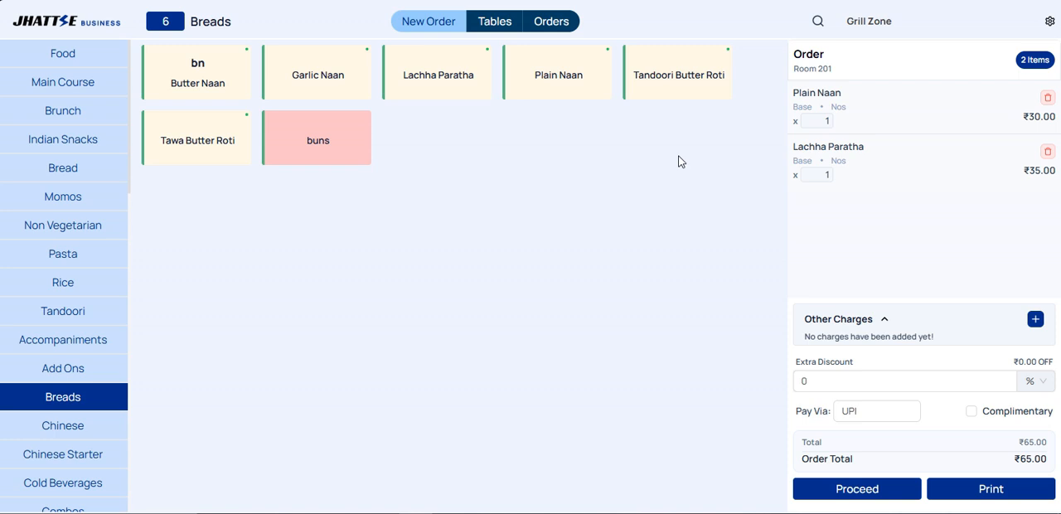
Step: Return to the home dashboard and accept the incoming Zomato pickup order with a food preparation time of 15 min
{"action": "left_click", "coordinate": [90, 29]}
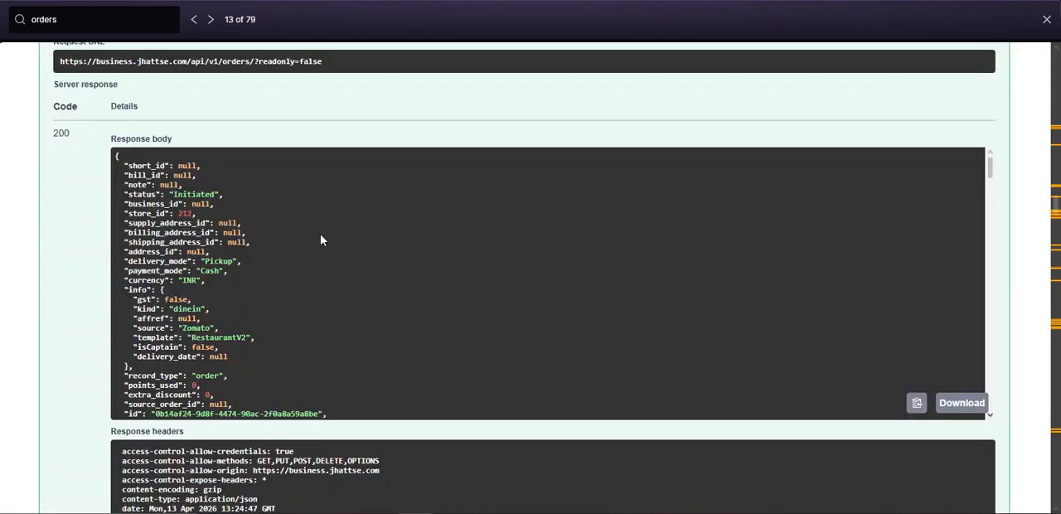
{"action": "scroll", "coordinate": [324, 237], "scroll_direction": "down", "scroll_amount": 2}
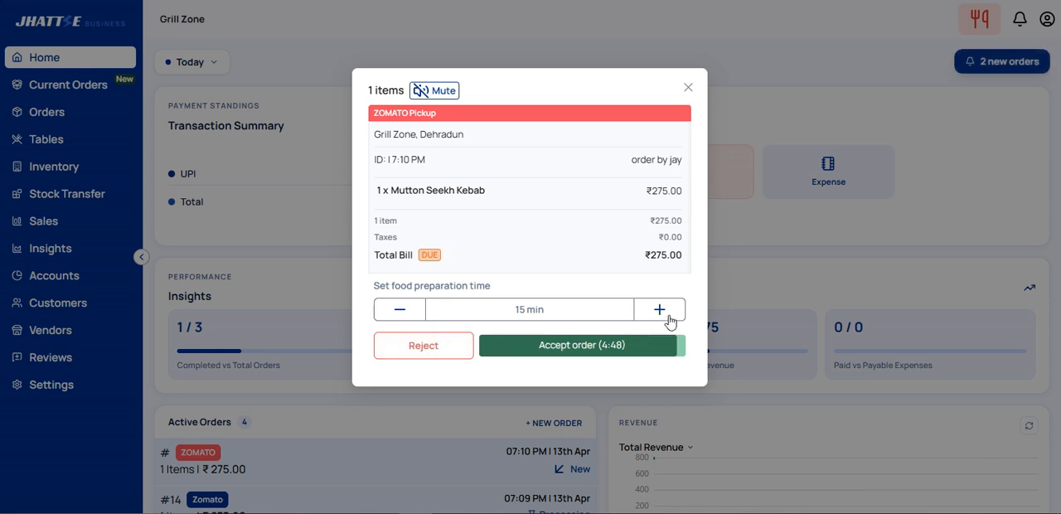
{"action": "left_click", "coordinate": [401, 309]}
{"action": "left_click", "coordinate": [572, 347]}
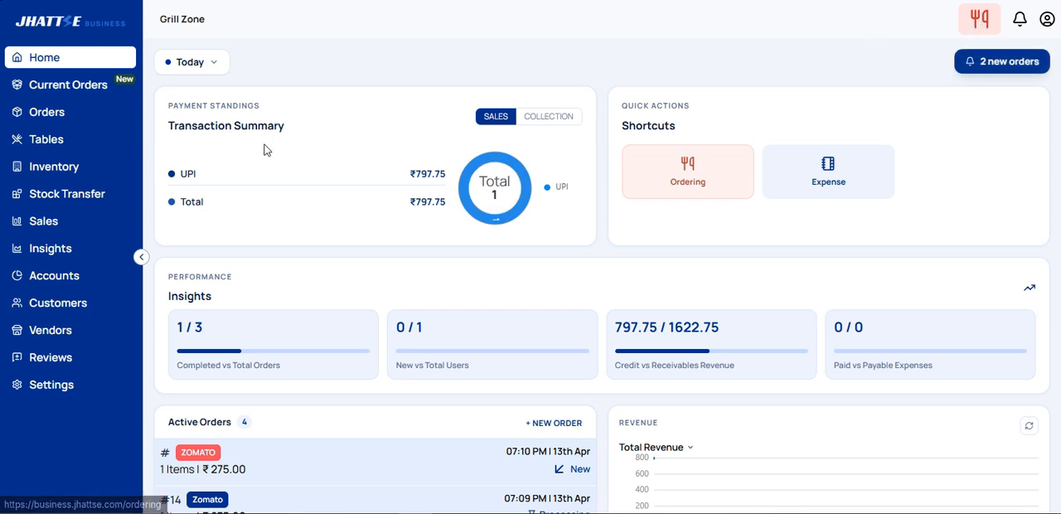
Step: Examine the new and preparing orders in the current orders view, including the delivery contact and OTP area of the accepted Zomato order
{"action": "left_click", "coordinate": [71, 91]}
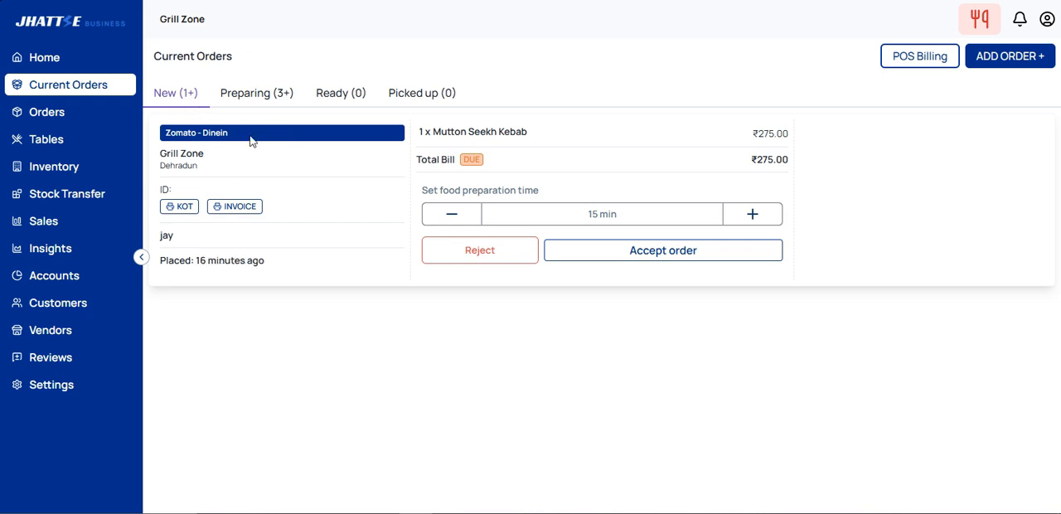
{"action": "left_click", "coordinate": [273, 98]}
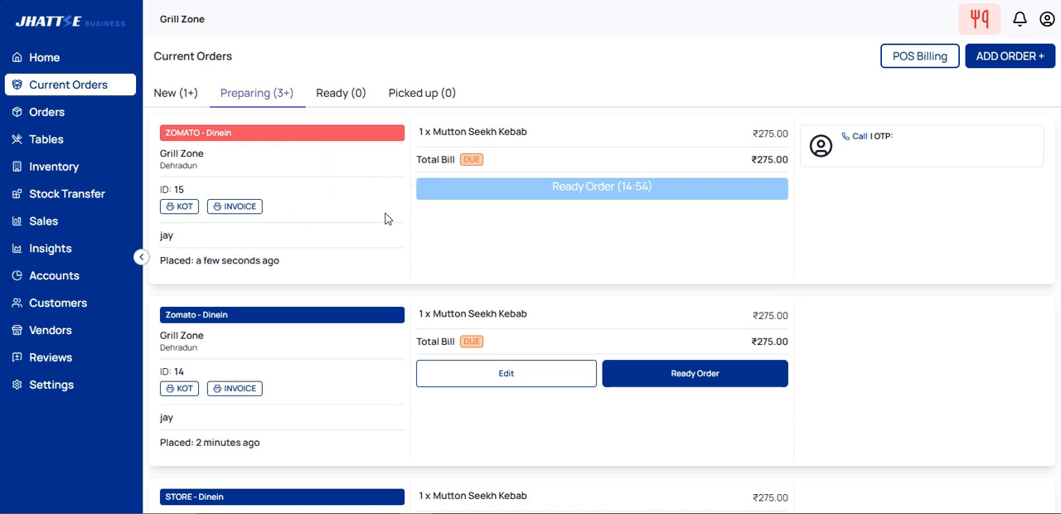
{"action": "scroll", "coordinate": [391, 287], "scroll_direction": "down", "scroll_amount": 1}
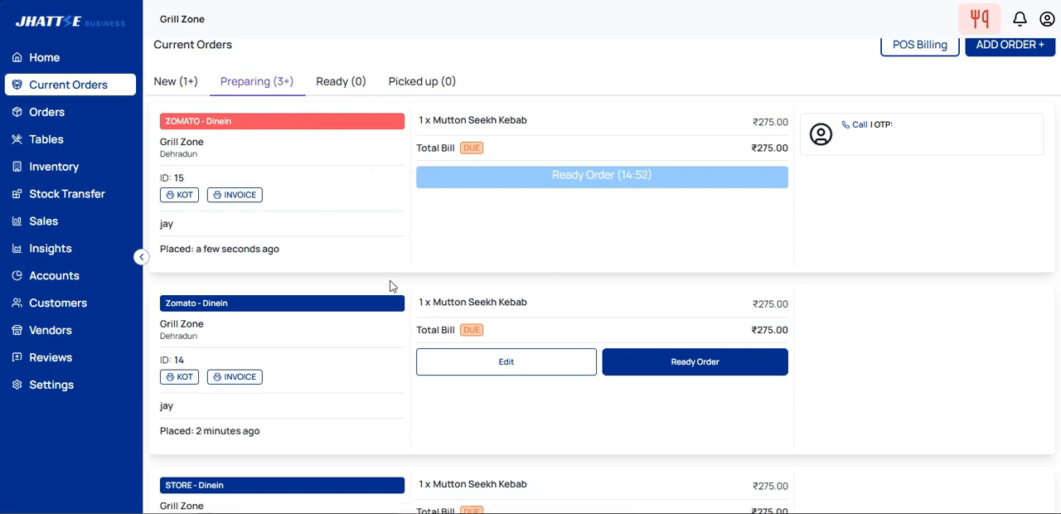
{"action": "scroll", "coordinate": [573, 310], "scroll_direction": "down", "scroll_amount": 3}
{"action": "scroll", "coordinate": [580, 315], "scroll_direction": "up", "scroll_amount": 3}
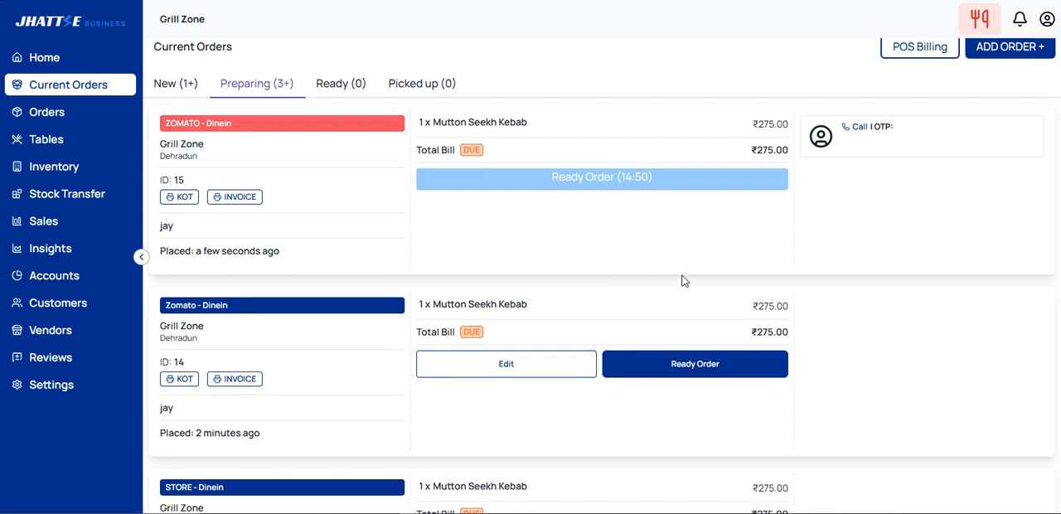
{"action": "scroll", "coordinate": [676, 315], "scroll_direction": "down", "scroll_amount": 3}
{"action": "scroll", "coordinate": [668, 336], "scroll_direction": "up", "scroll_amount": 3}
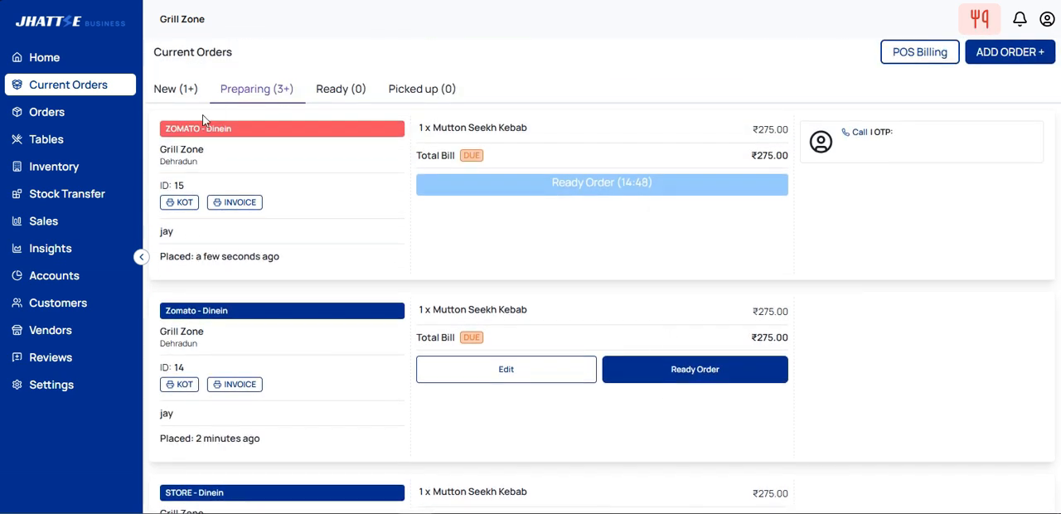
{"action": "left_click", "coordinate": [176, 99]}
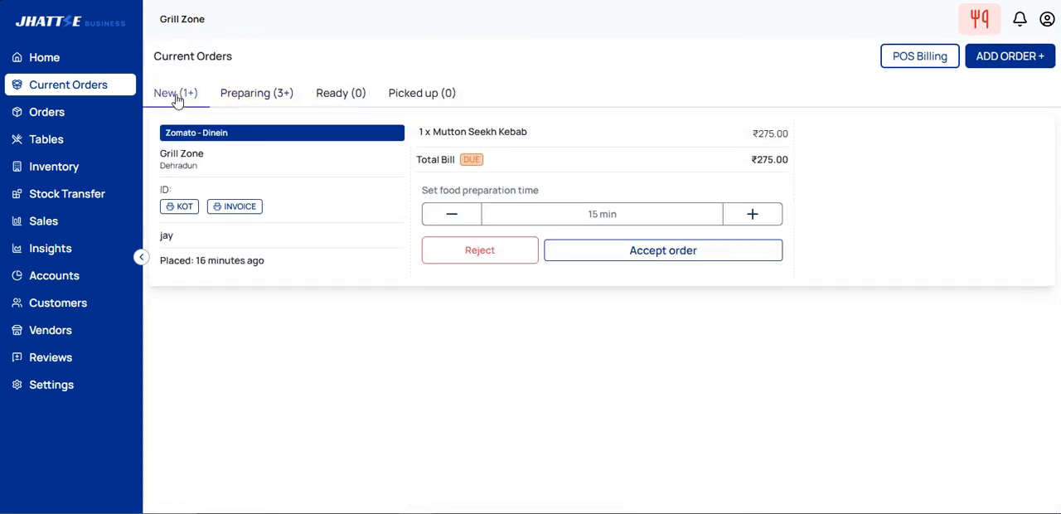
{"action": "left_click", "coordinate": [264, 97]}
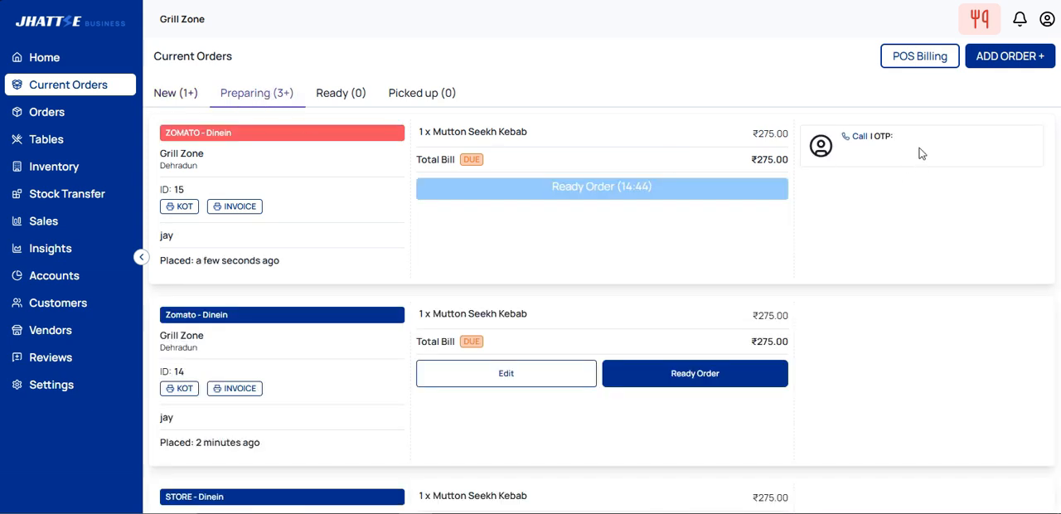
{"action": "left_click_drag", "start_coordinate": [920, 149], "coordinate": [874, 139]}
{"action": "left_click", "coordinate": [919, 268]}
{"action": "left_click", "coordinate": [171, 97]}
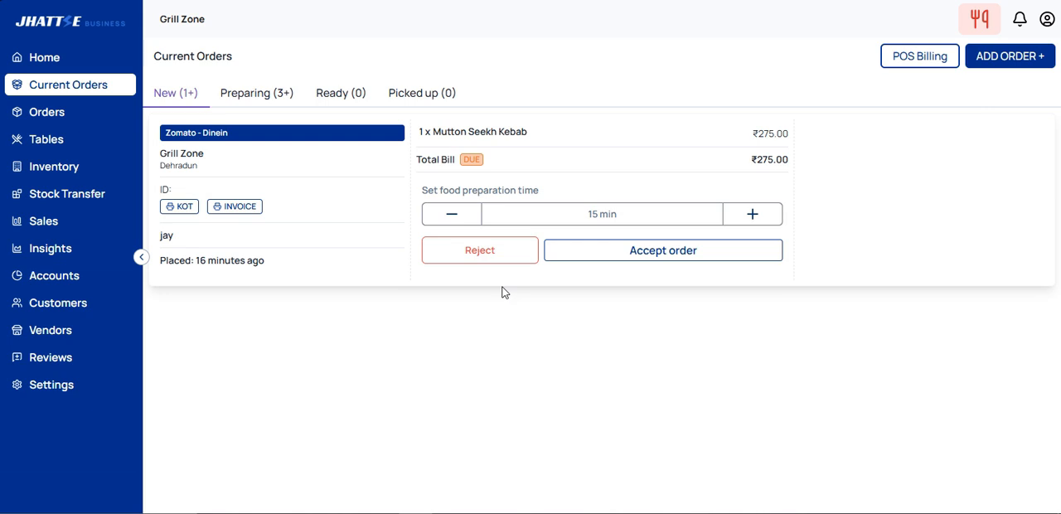
{"action": "left_click", "coordinate": [763, 252]}
Step: View the newest Zomato order's details in the ordering screen's order list, and filter the list by online, store and all orders
{"action": "left_click", "coordinate": [981, 31]}
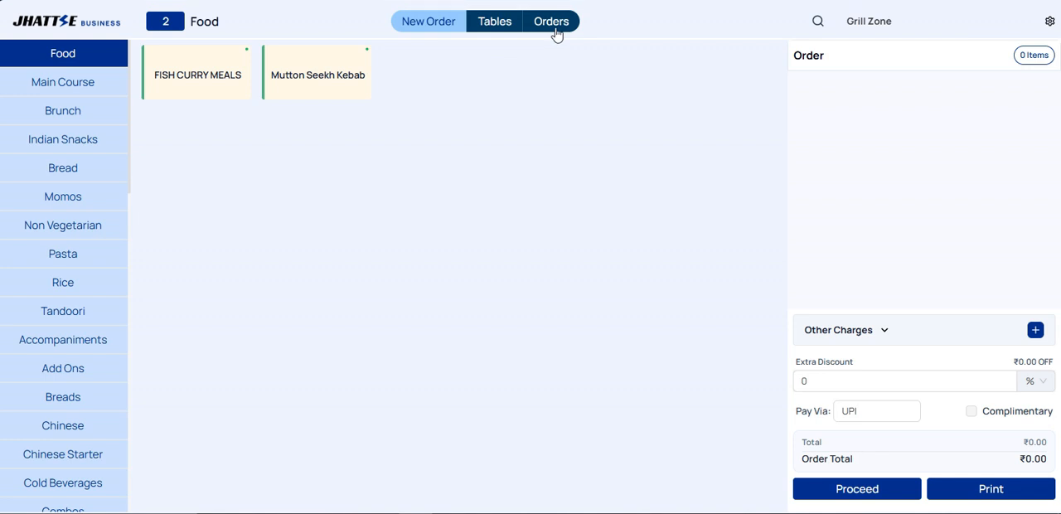
{"action": "left_click", "coordinate": [554, 24]}
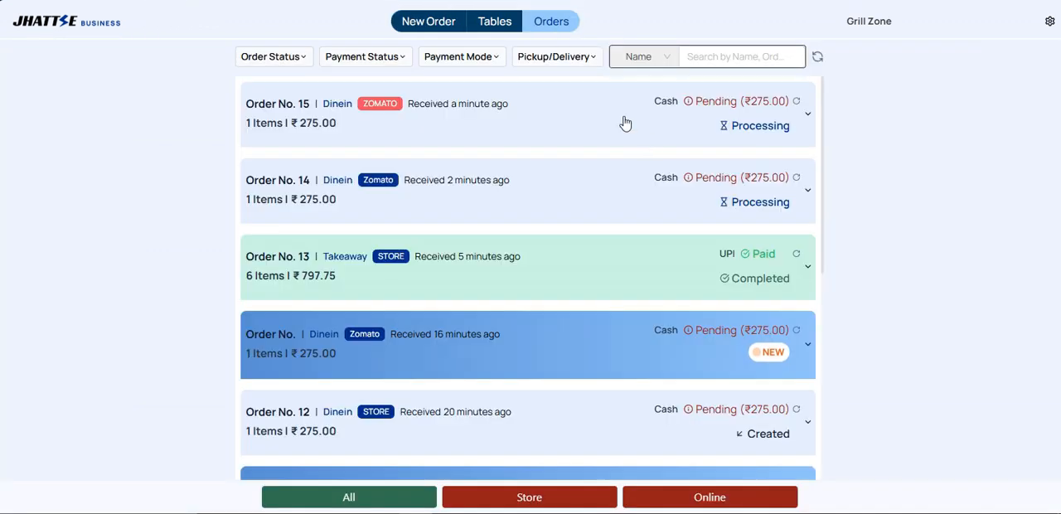
{"action": "left_click", "coordinate": [565, 121]}
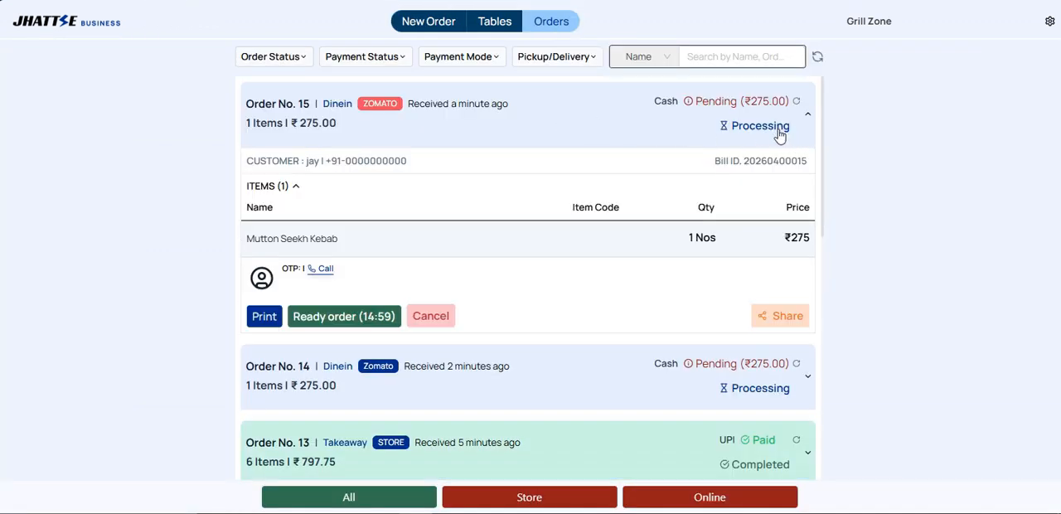
{"action": "left_click", "coordinate": [732, 500]}
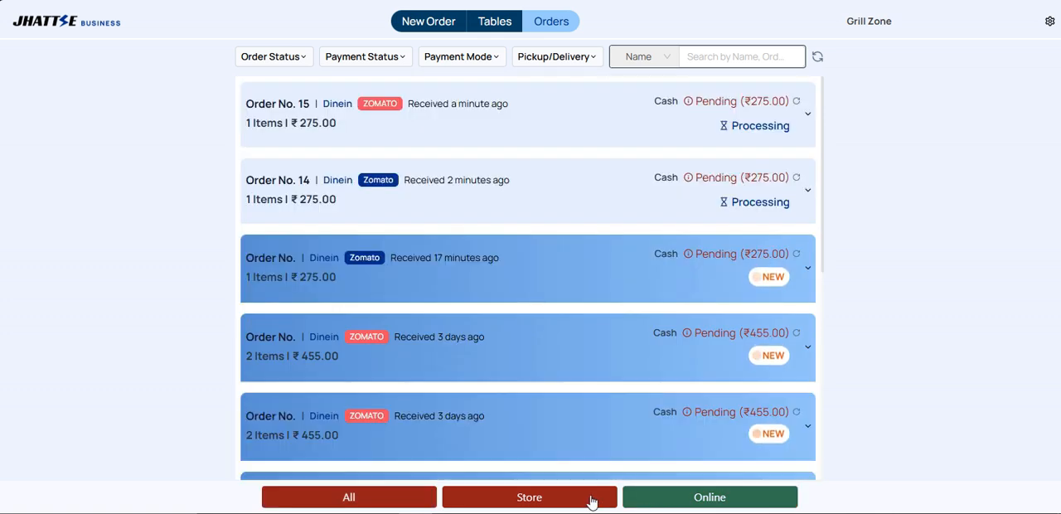
{"action": "left_click", "coordinate": [590, 500]}
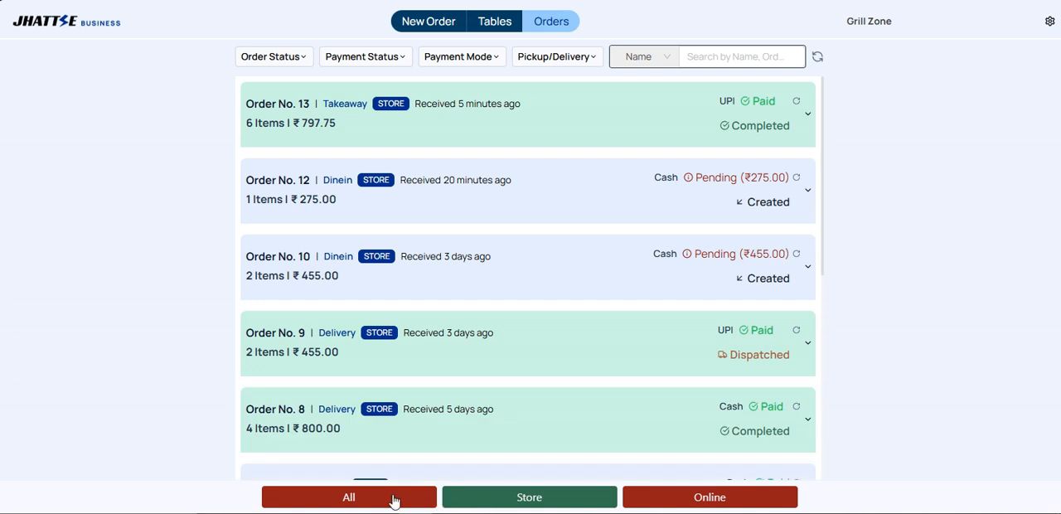
{"action": "left_click", "coordinate": [395, 500]}
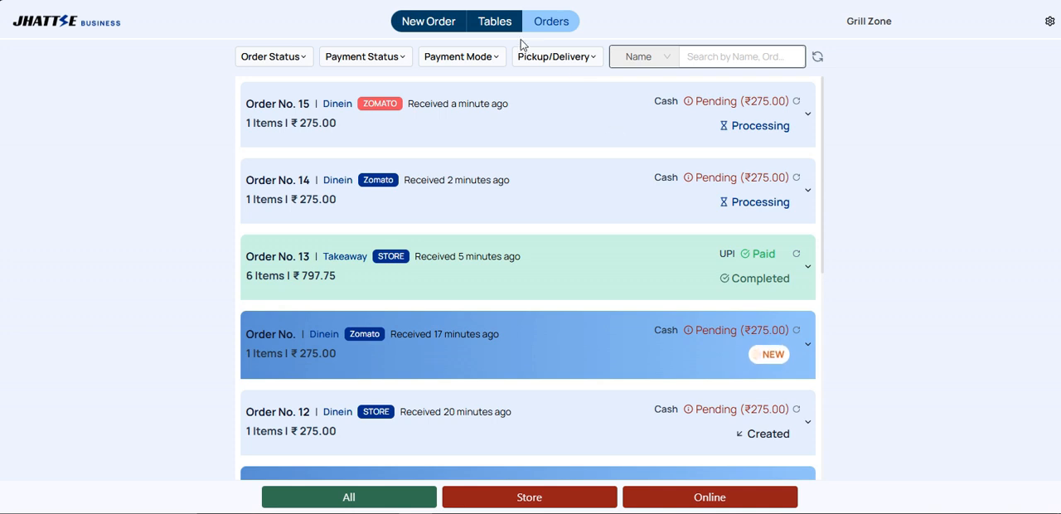
Step: View the table overview and the new-order screen, and return to the home dashboard
{"action": "left_click", "coordinate": [494, 28]}
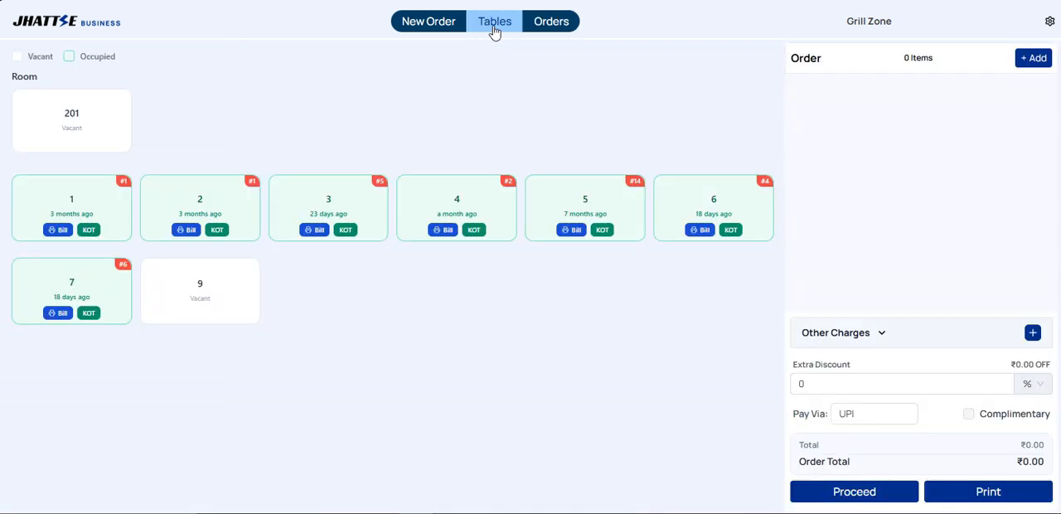
{"action": "left_click", "coordinate": [423, 25]}
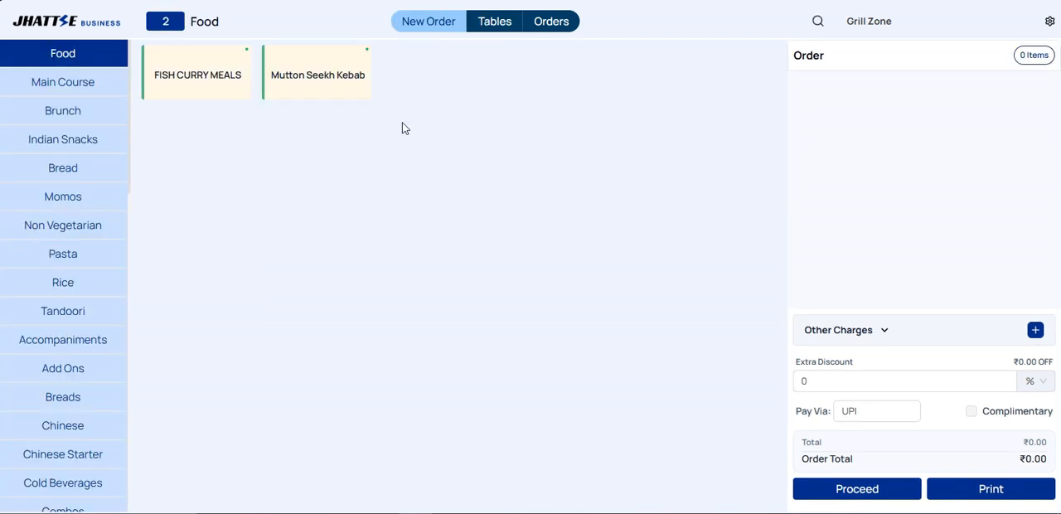
{"action": "left_click", "coordinate": [95, 38]}
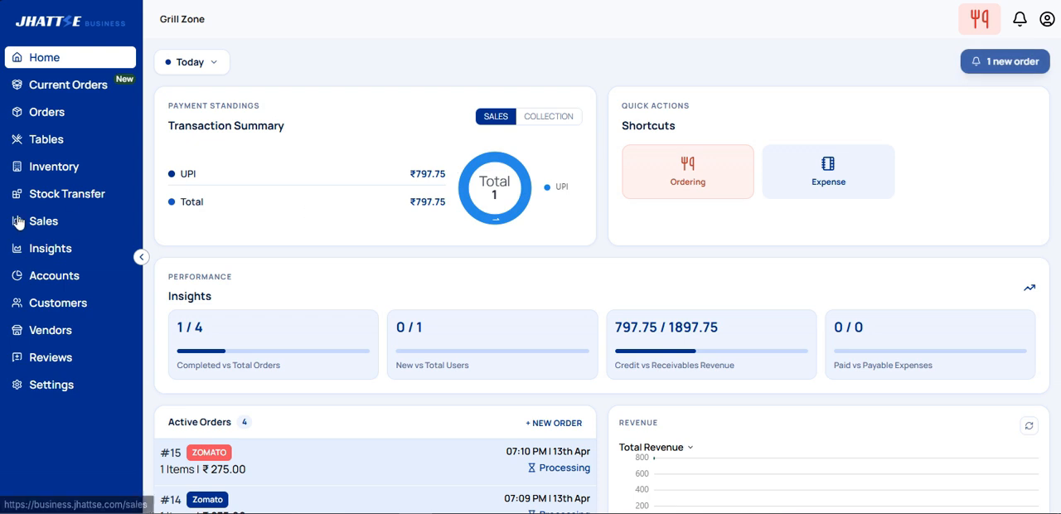
Step: View the customer list and open the sales section
{"action": "left_click", "coordinate": [73, 312]}
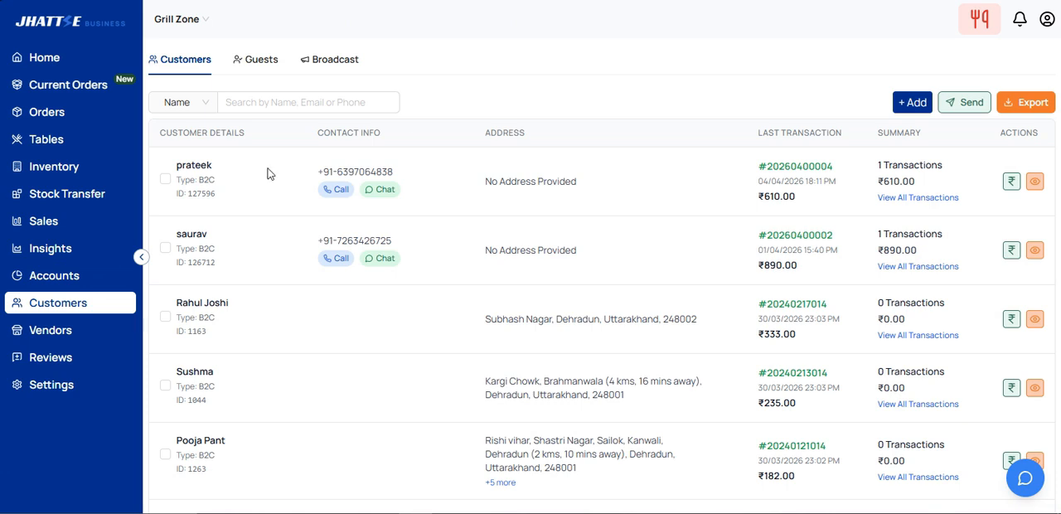
{"action": "left_click", "coordinate": [44, 226]}
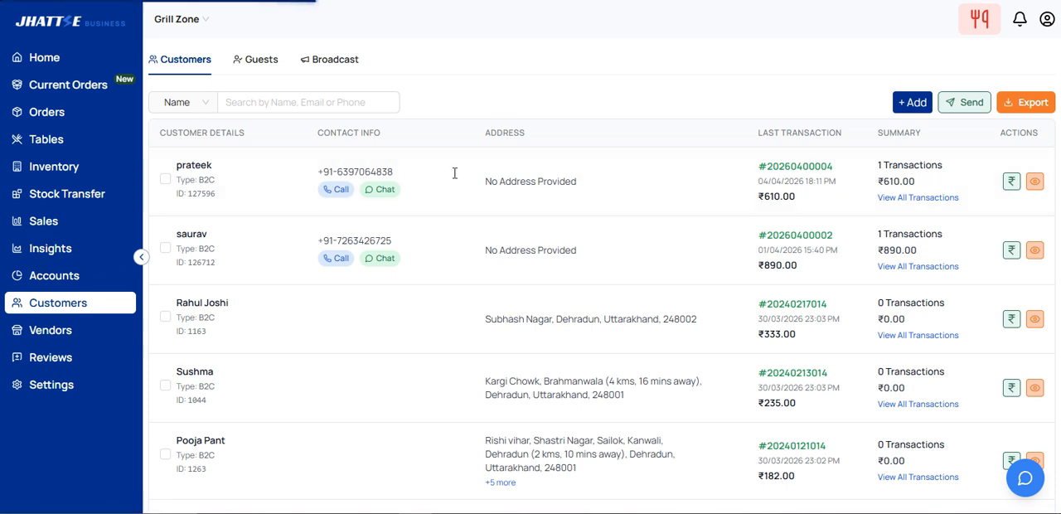